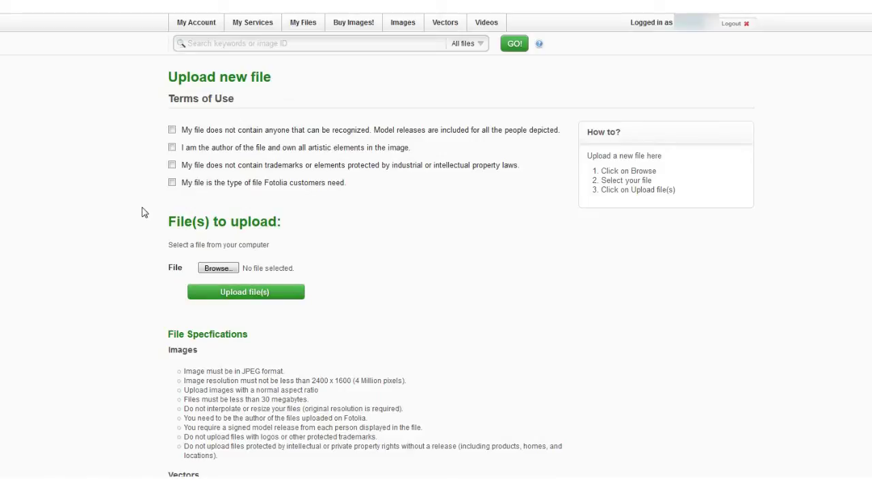
Select all images in the Finished folder and upload them to Fotolia.
{"action": "scroll", "coordinate": [142, 212], "scroll_direction": "down", "scroll_amount": 4}
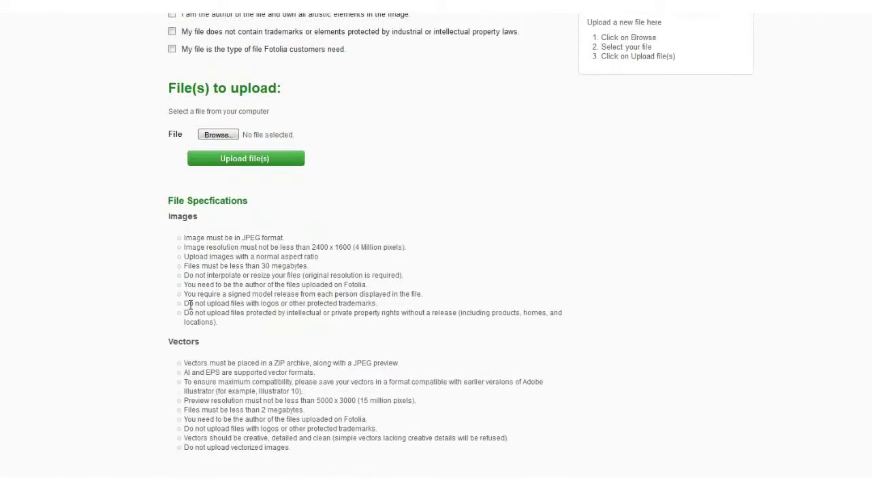
{"action": "scroll", "coordinate": [190, 304], "scroll_direction": "up", "scroll_amount": 6}
{"action": "scroll", "coordinate": [191, 308], "scroll_direction": "down", "scroll_amount": 4}
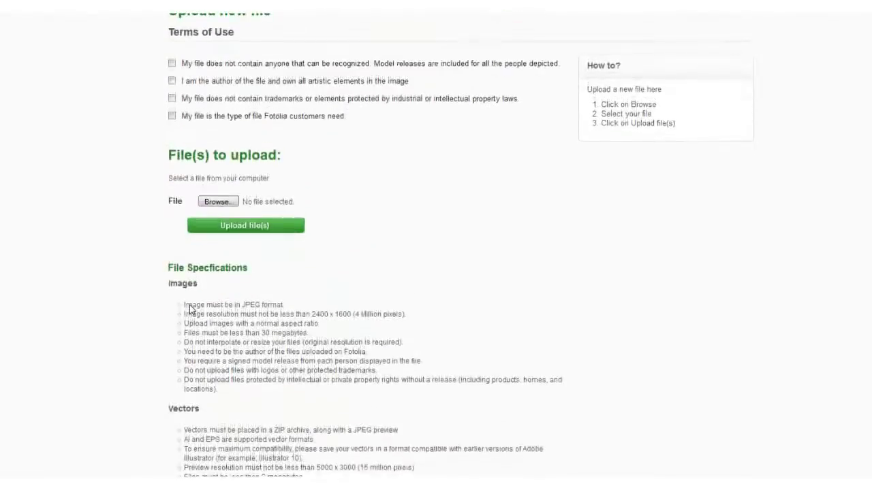
{"action": "scroll", "coordinate": [190, 310], "scroll_direction": "up", "scroll_amount": 2}
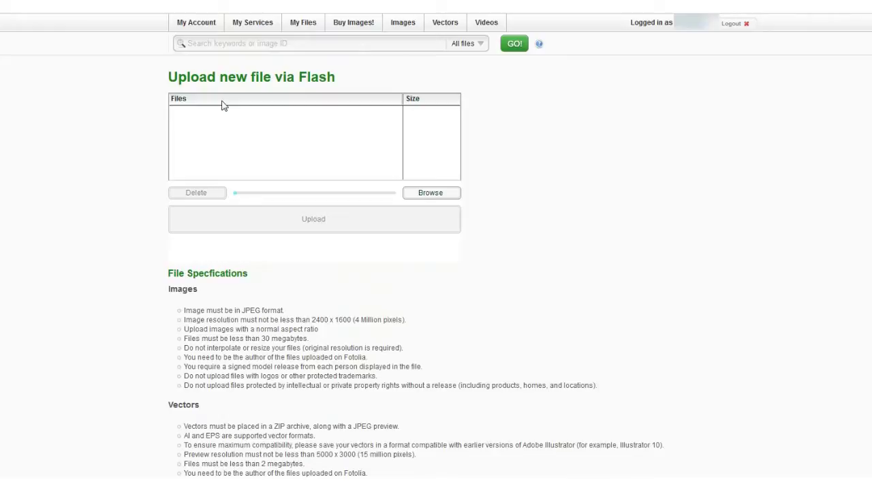
{"action": "left_click", "coordinate": [438, 193]}
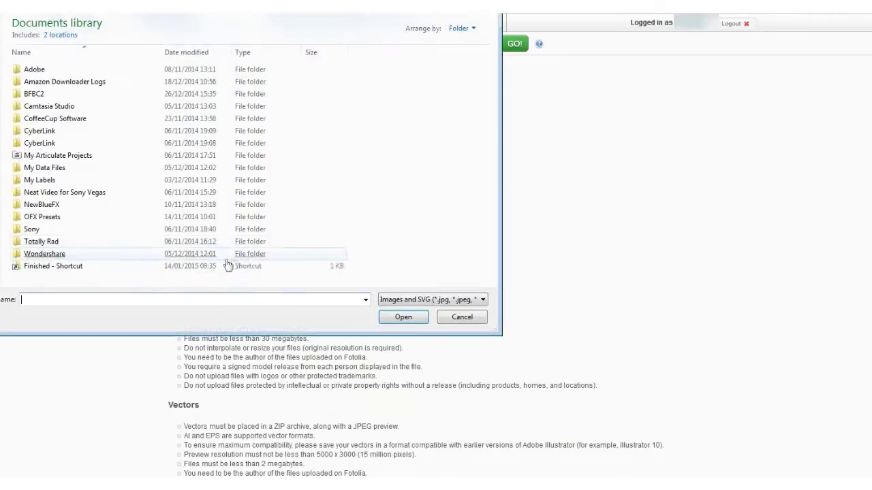
{"action": "double_click", "coordinate": [72, 267]}
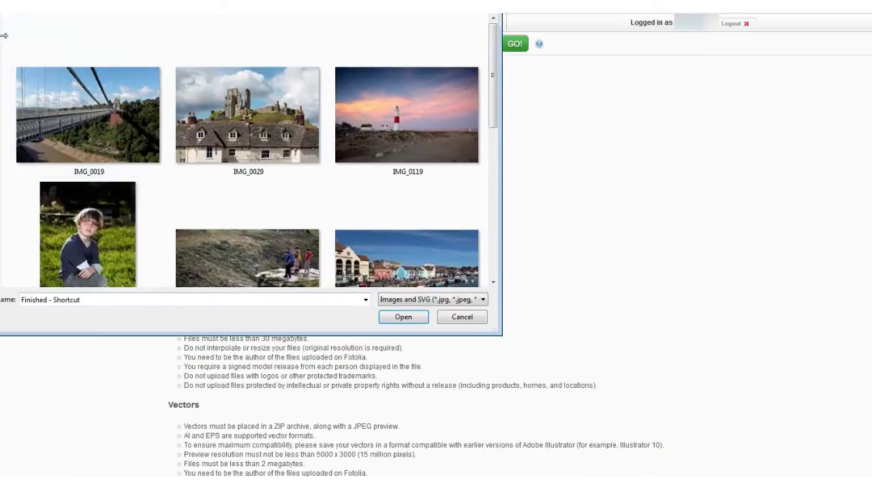
{"action": "left_click_drag", "start_coordinate": [15, 42], "coordinate": [418, 328]}
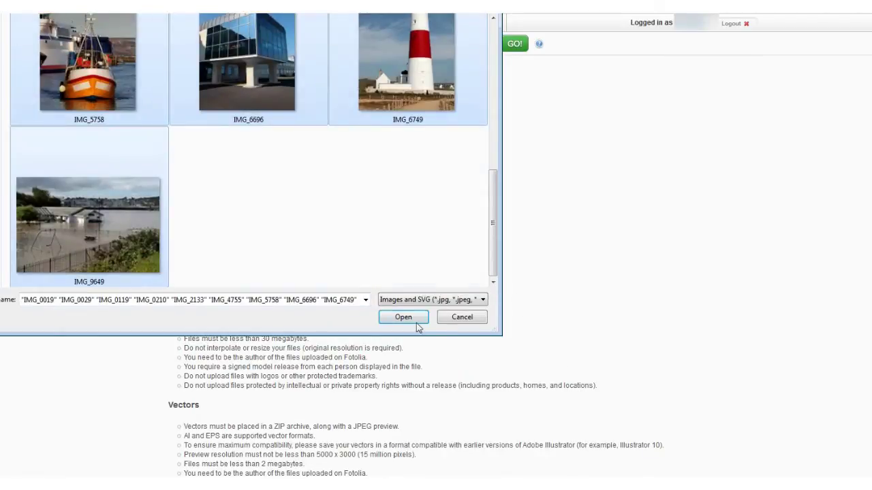
{"action": "left_click", "coordinate": [417, 323]}
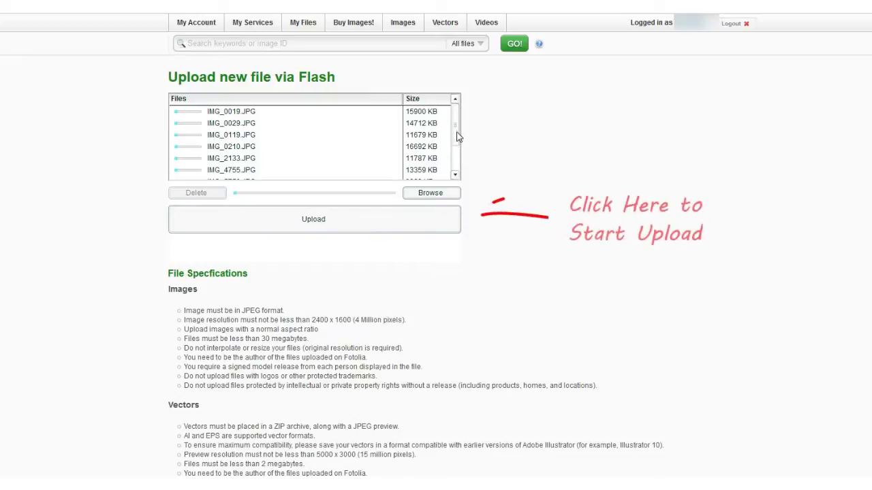
{"action": "mouse_move", "coordinate": [457, 137]}
{"action": "left_mouse_down"}
{"action": "mouse_move", "coordinate": [456, 170]}
{"action": "mouse_move", "coordinate": [458, 138]}
{"action": "left_mouse_up"}
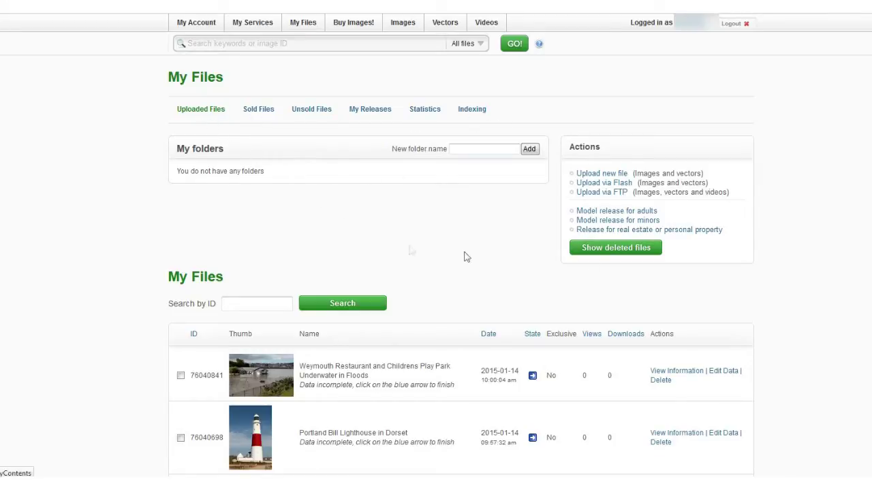
Open the data form for IMG_9649.JPG, the Weymouth restaurant flood photo.
{"action": "scroll", "coordinate": [460, 272], "scroll_direction": "down", "scroll_amount": 8}
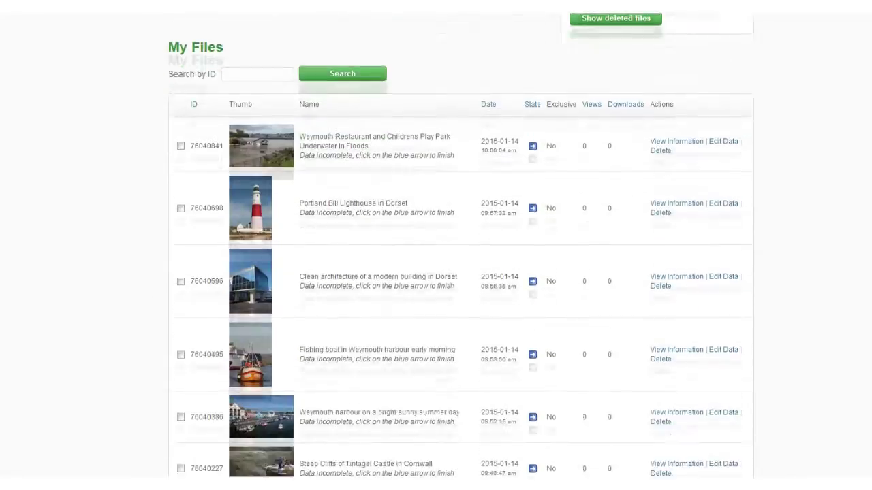
{"action": "scroll", "coordinate": [254, 184], "scroll_direction": "up", "scroll_amount": 10}
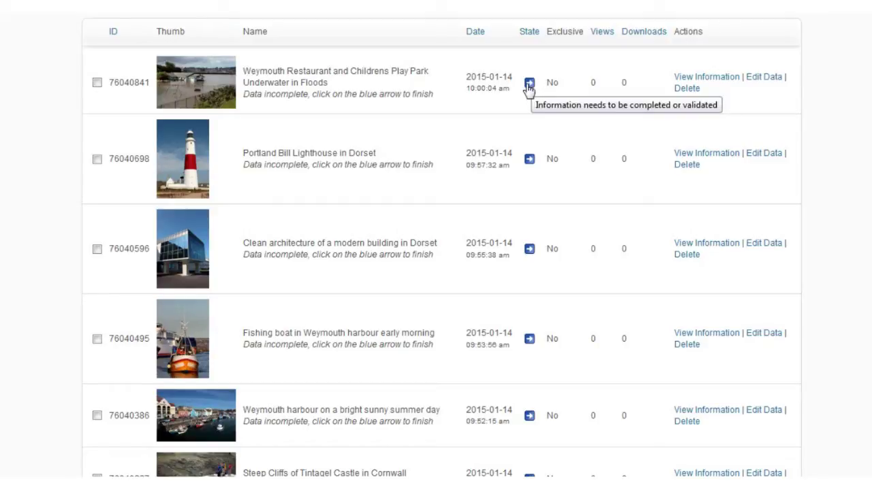
{"action": "left_click", "coordinate": [528, 87]}
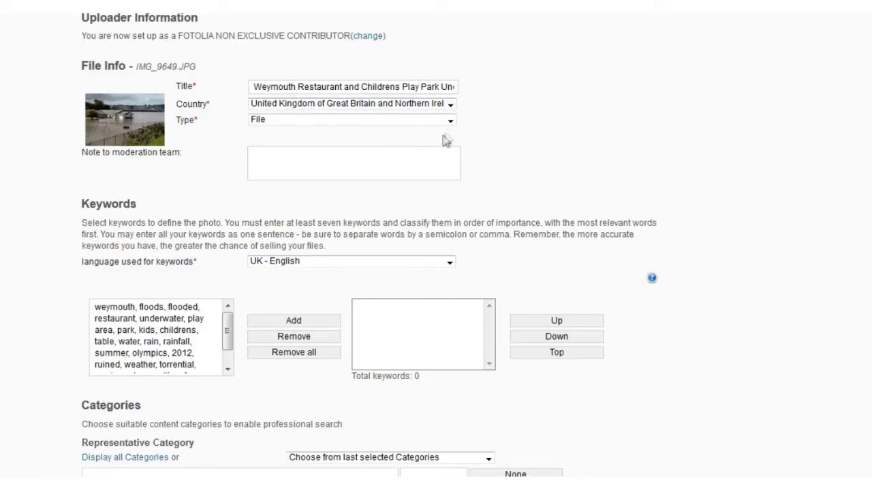
Add the 26 pasted keywords, starting weymouth, floods, flooded, to the photo's keyword list.
{"action": "left_click", "coordinate": [450, 122]}
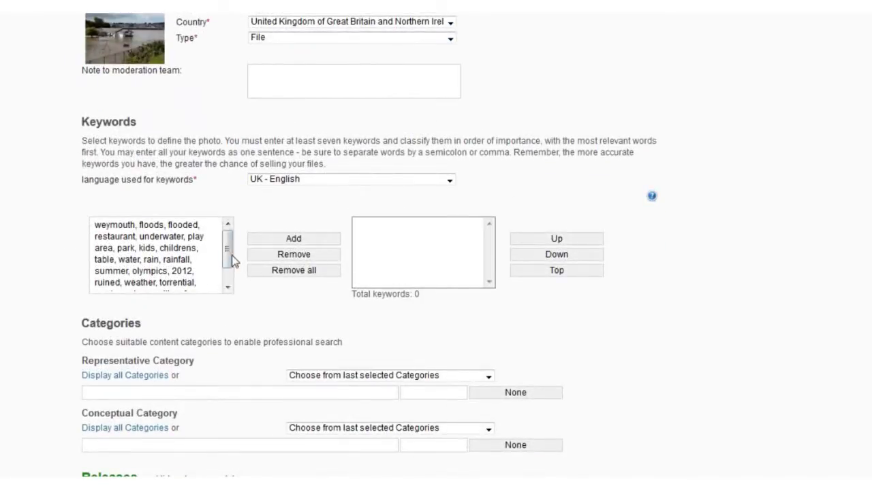
{"action": "left_click", "coordinate": [273, 240]}
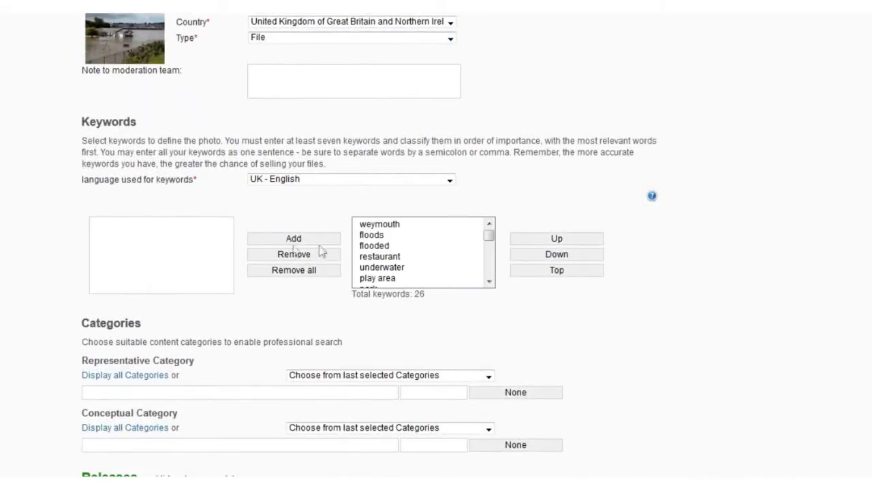
{"action": "mouse_move", "coordinate": [489, 235]}
{"action": "left_mouse_down"}
{"action": "mouse_move", "coordinate": [493, 282]}
{"action": "mouse_move", "coordinate": [496, 235]}
{"action": "left_mouse_up"}
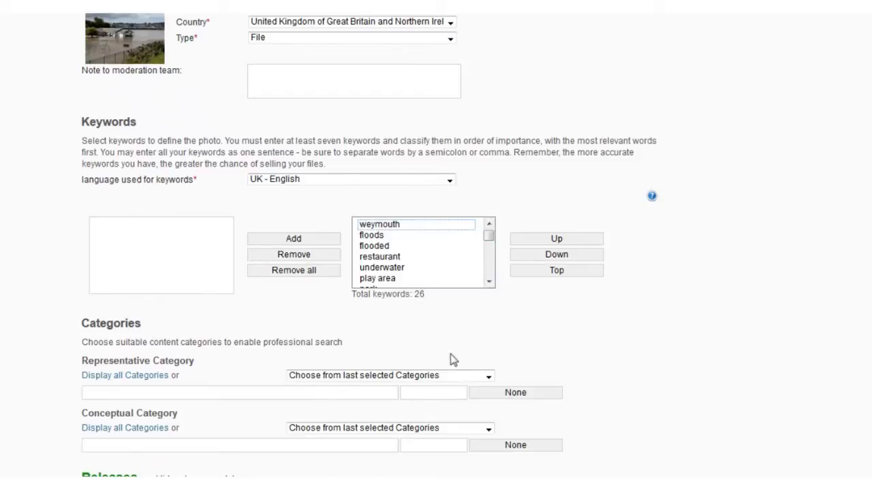
{"action": "left_click", "coordinate": [161, 241]}
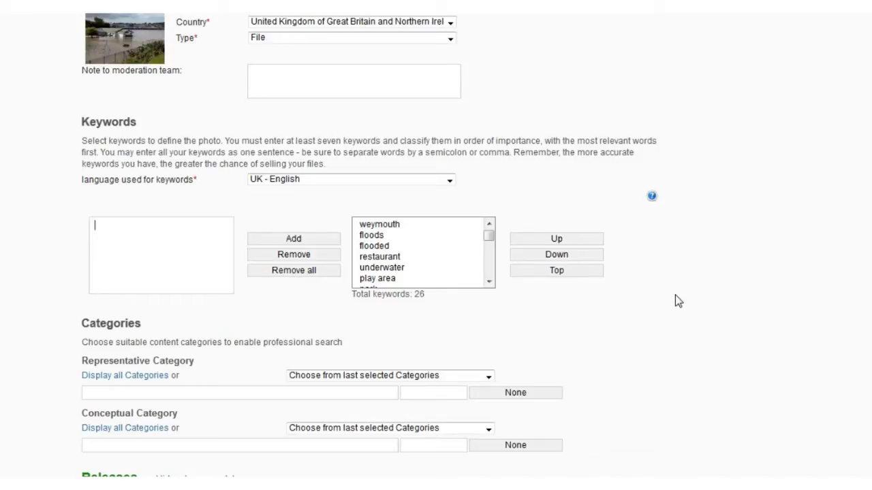
{"action": "scroll", "coordinate": [674, 300], "scroll_direction": "down", "scroll_amount": 2}
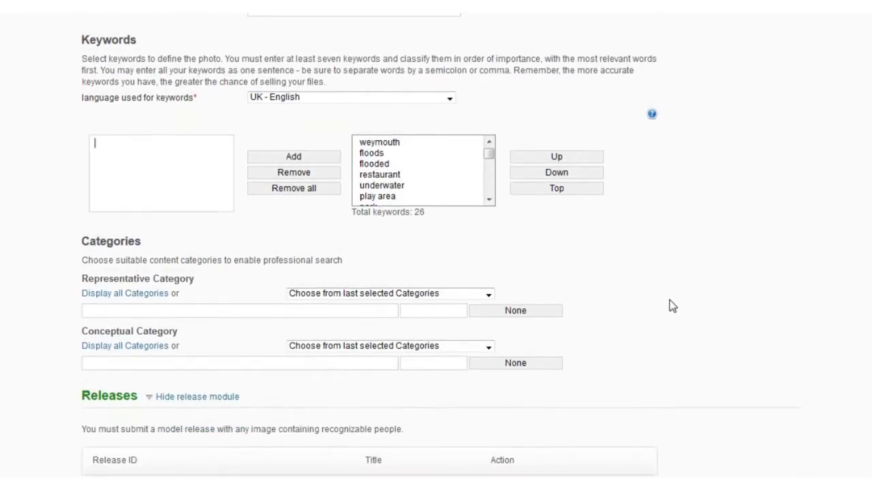
Browse the recent categories and full category list, trying Fauna & Flora and Abstract.
{"action": "scroll", "coordinate": [673, 307], "scroll_direction": "down", "scroll_amount": 4}
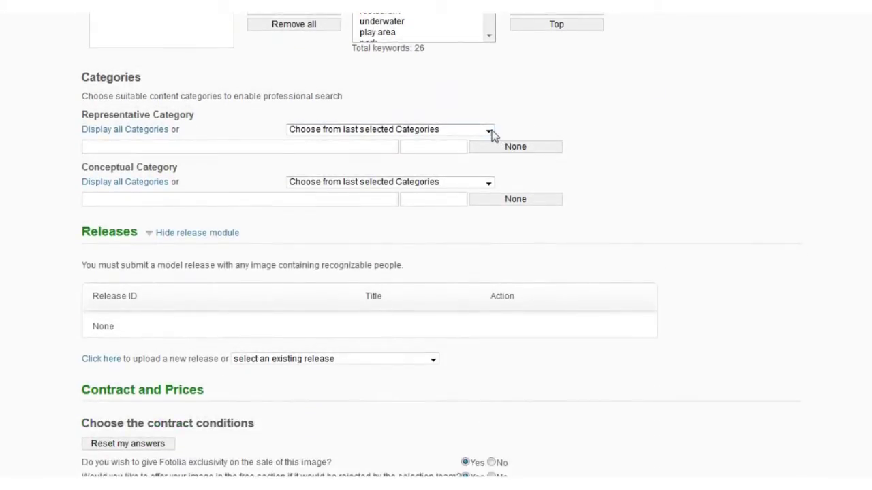
{"action": "left_click", "coordinate": [488, 131]}
{"action": "left_click", "coordinate": [492, 134]}
{"action": "left_click", "coordinate": [146, 132]}
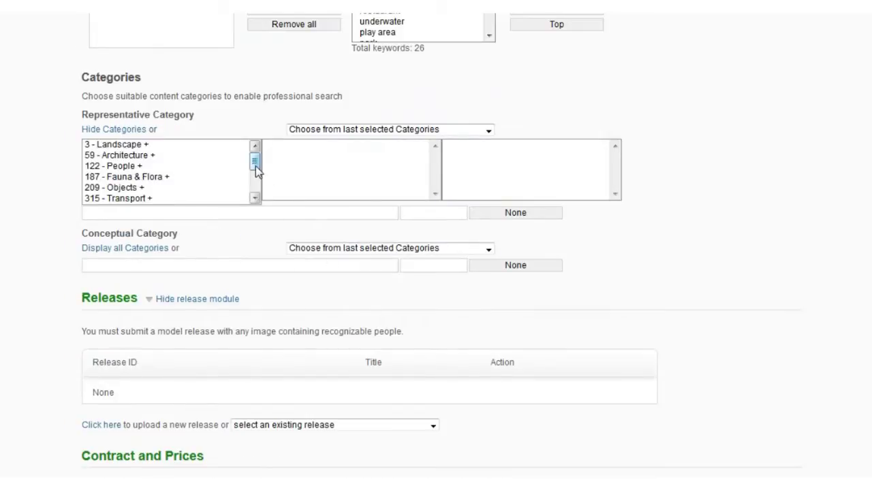
{"action": "scroll", "coordinate": [255, 166], "scroll_direction": "up", "scroll_amount": 5}
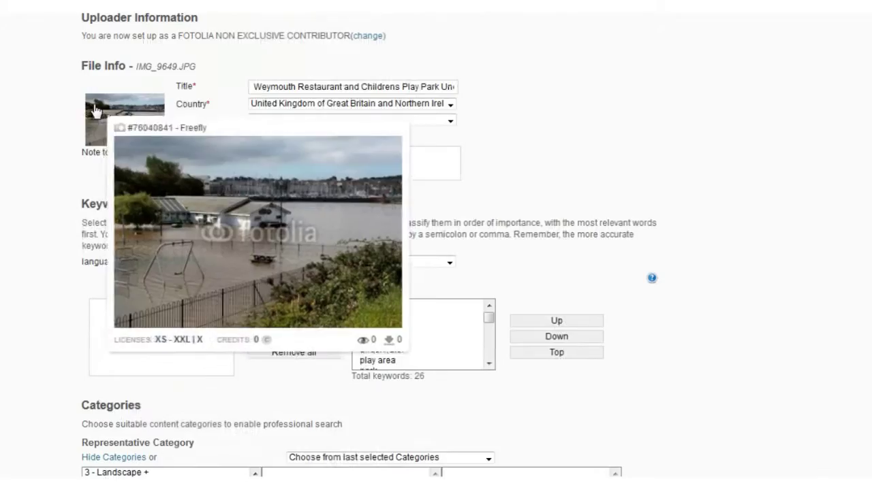
{"action": "scroll", "coordinate": [189, 193], "scroll_direction": "down", "scroll_amount": 5}
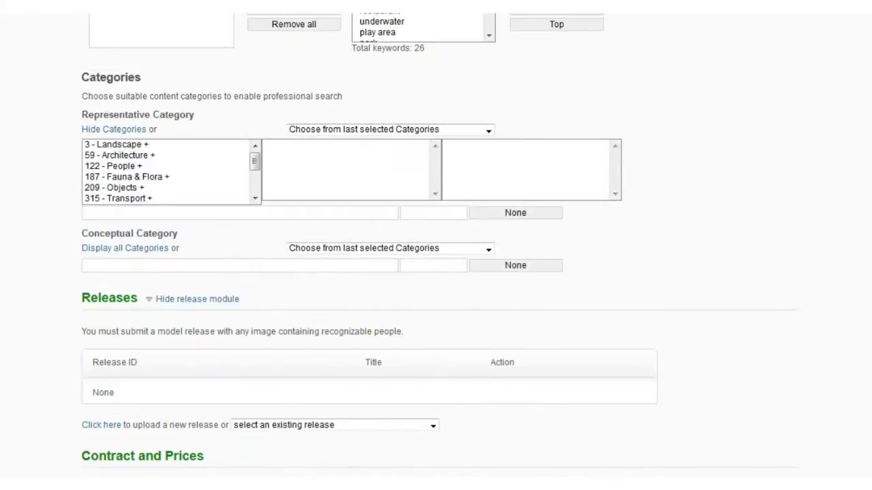
{"action": "left_click", "coordinate": [147, 178]}
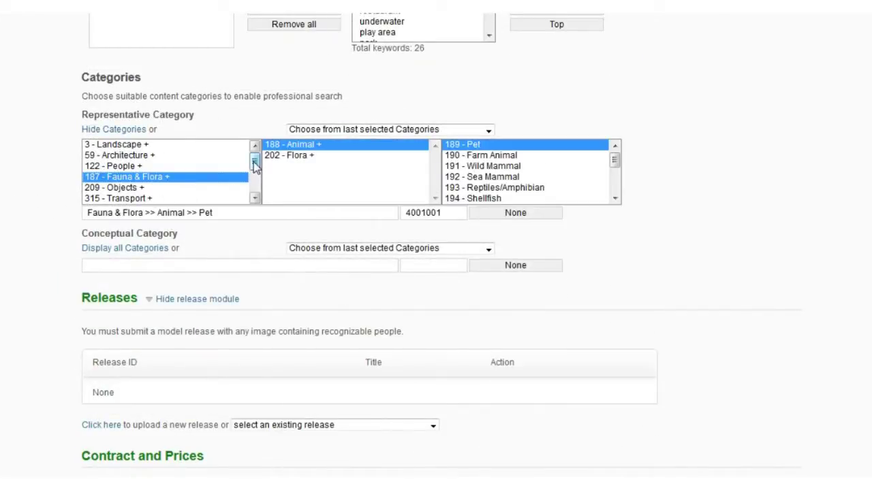
{"action": "left_click_drag", "start_coordinate": [254, 161], "coordinate": [255, 195]}
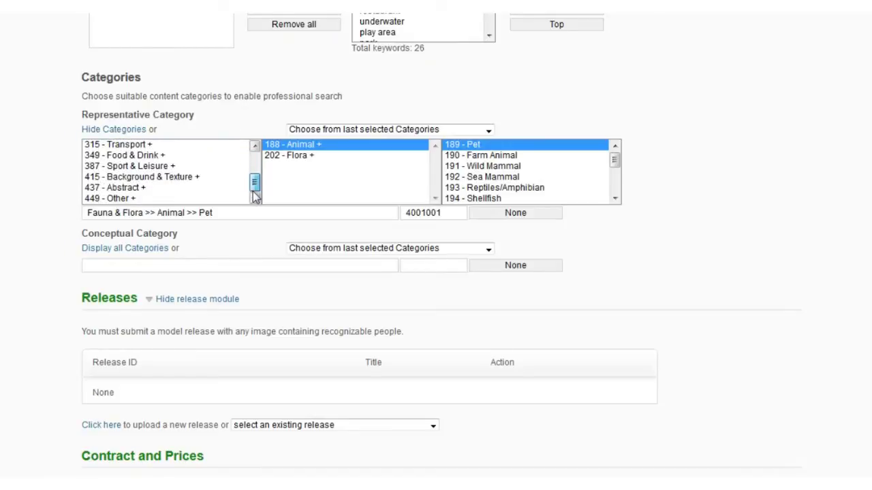
{"action": "left_click", "coordinate": [142, 189]}
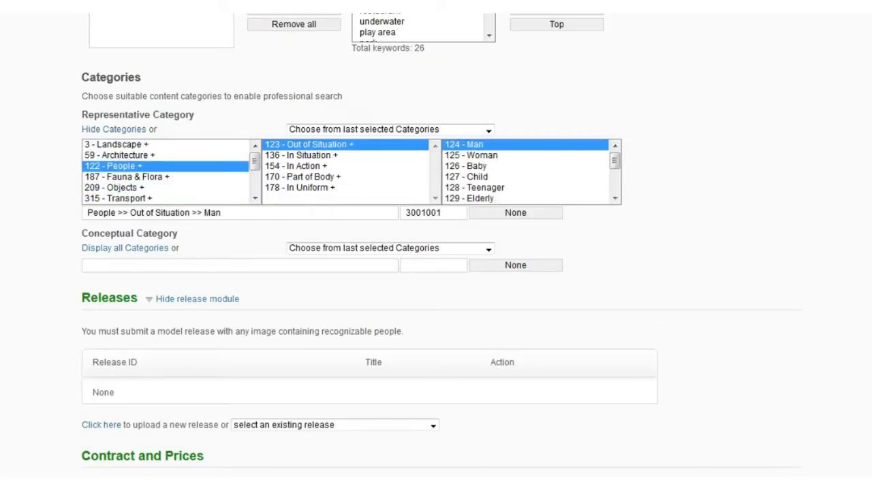
Choose Landscape >> Natural disaster >> Storm / Thunderstorm as the representative category.
{"action": "left_click", "coordinate": [121, 147]}
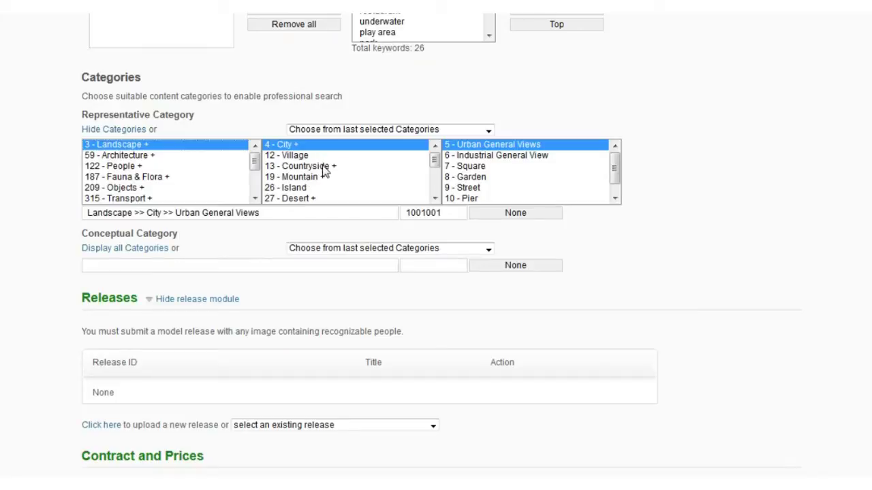
{"action": "scroll", "coordinate": [321, 169], "scroll_direction": "down", "scroll_amount": 1}
{"action": "left_click", "coordinate": [308, 180]}
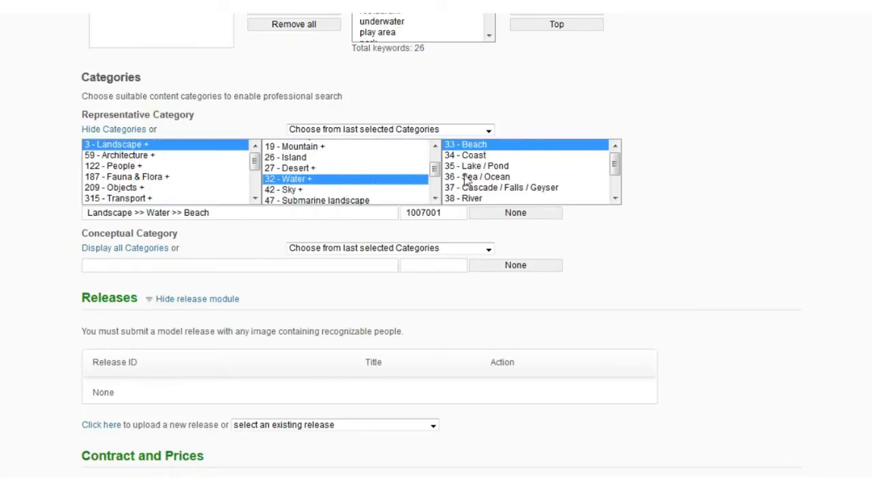
{"action": "scroll", "coordinate": [529, 174], "scroll_direction": "down", "scroll_amount": 1}
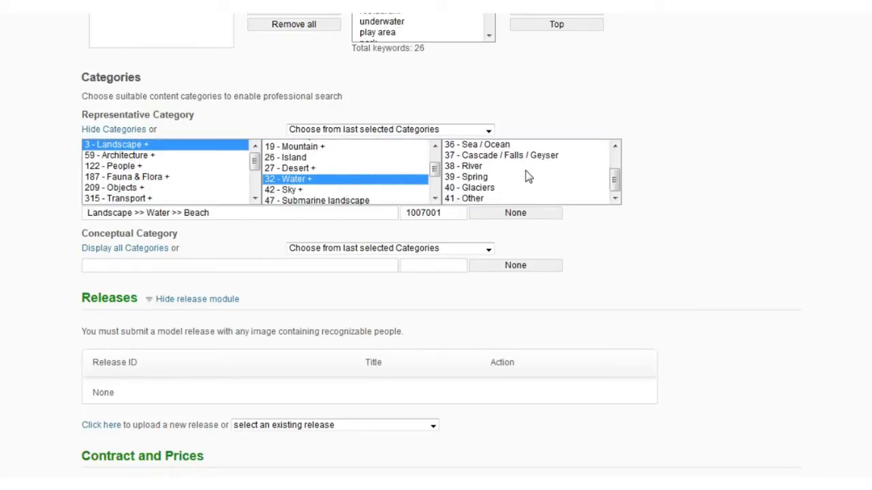
{"action": "scroll", "coordinate": [529, 179], "scroll_direction": "up", "scroll_amount": 1}
{"action": "scroll", "coordinate": [528, 177], "scroll_direction": "up", "scroll_amount": 1}
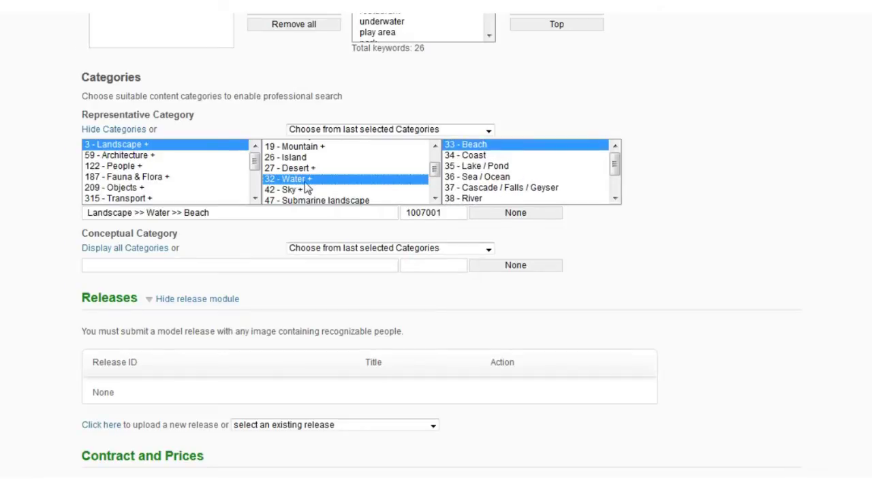
{"action": "scroll", "coordinate": [308, 187], "scroll_direction": "down", "scroll_amount": 1}
{"action": "scroll", "coordinate": [308, 185], "scroll_direction": "down", "scroll_amount": 2}
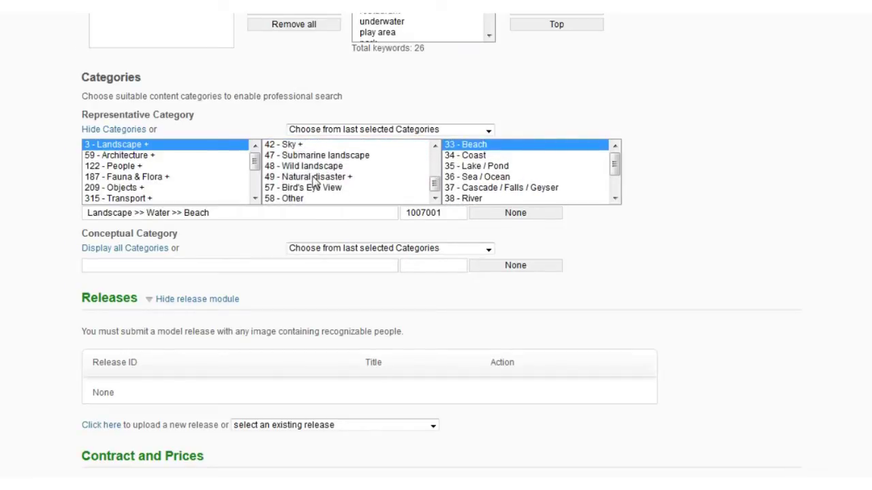
{"action": "left_click", "coordinate": [314, 178]}
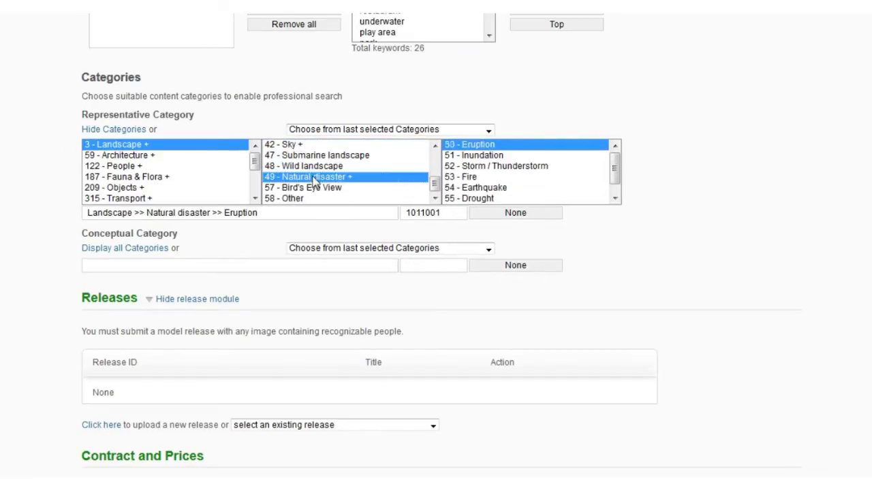
{"action": "left_click", "coordinate": [522, 167]}
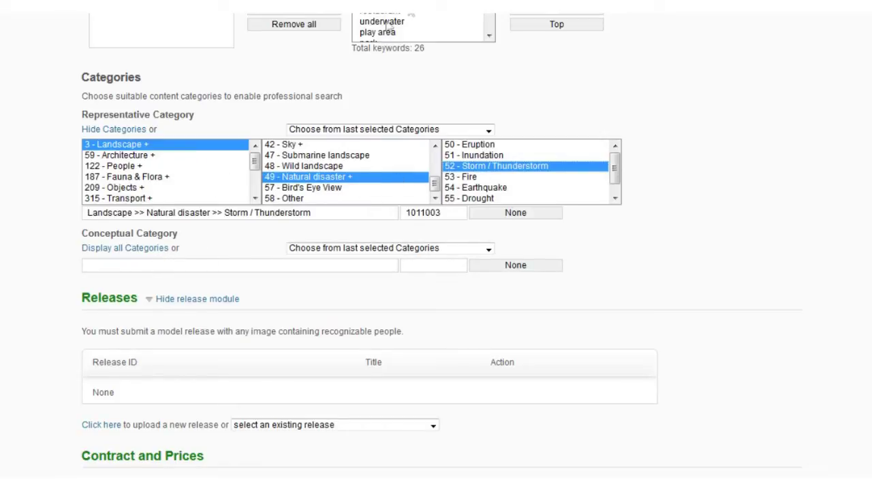
{"action": "scroll", "coordinate": [170, 262], "scroll_direction": "down", "scroll_amount": 3}
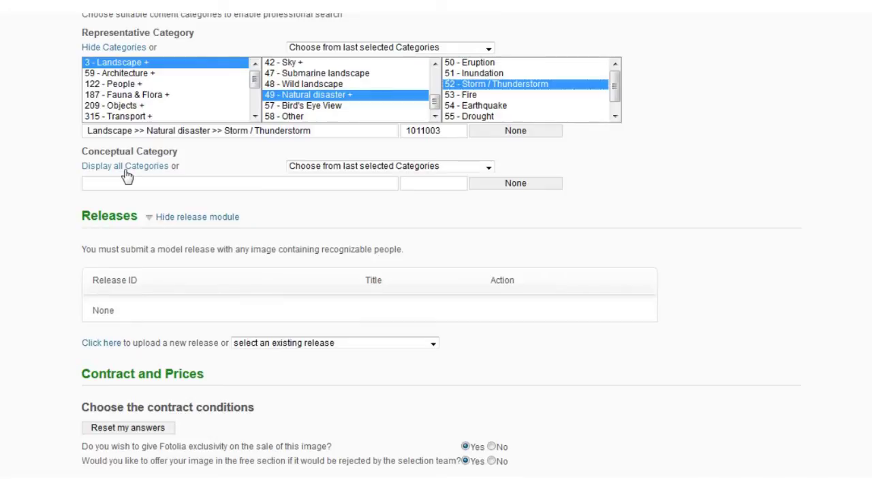
Choose Science & Nature >> Nature >> Forces of Nature (40025025) as the conceptual category.
{"action": "left_click", "coordinate": [127, 176]}
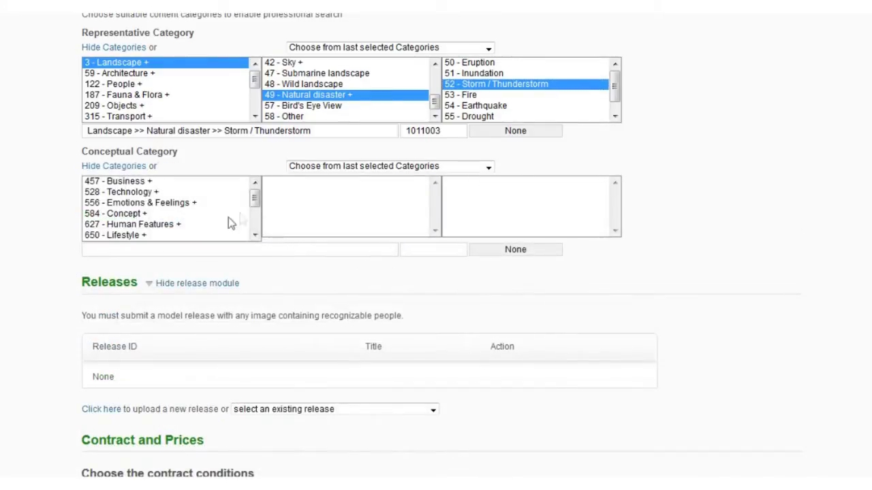
{"action": "scroll", "coordinate": [184, 229], "scroll_direction": "down", "scroll_amount": 3}
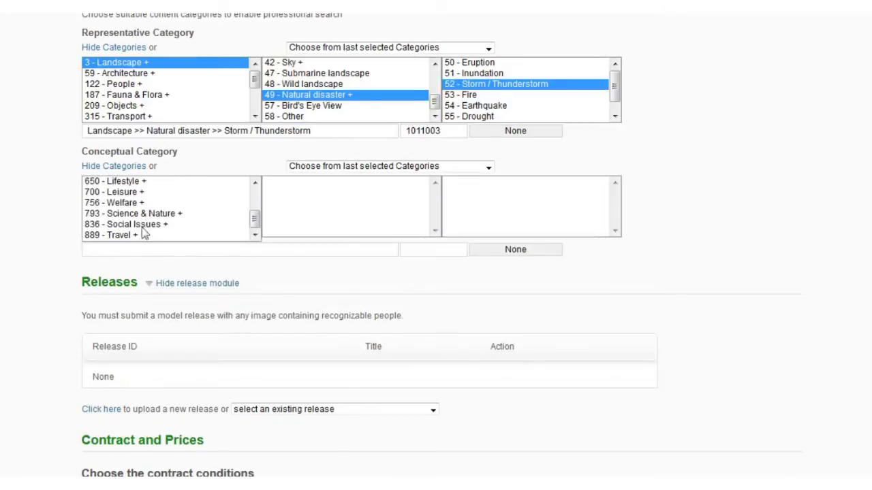
{"action": "left_click", "coordinate": [153, 215]}
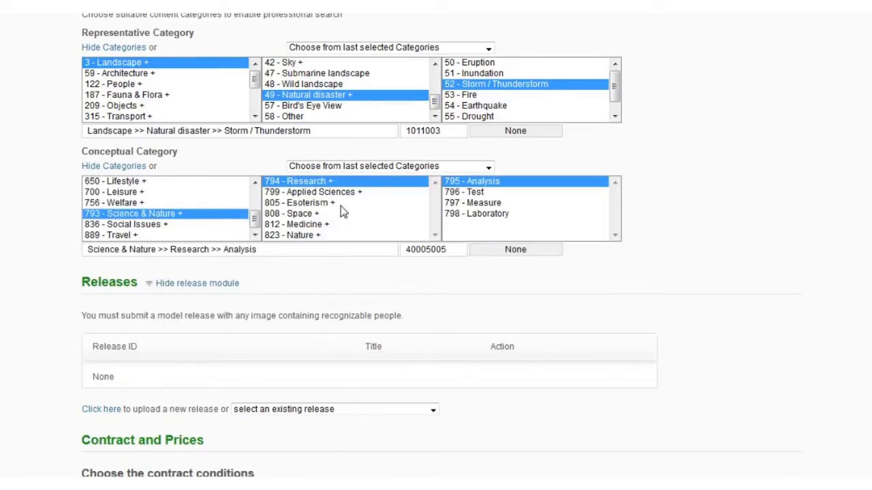
{"action": "scroll", "coordinate": [334, 197], "scroll_direction": "down", "scroll_amount": 3}
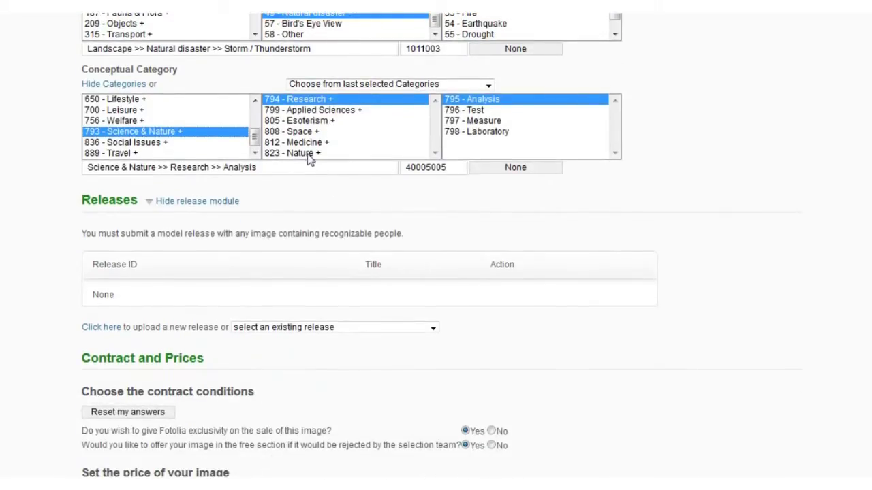
{"action": "left_click", "coordinate": [415, 151]}
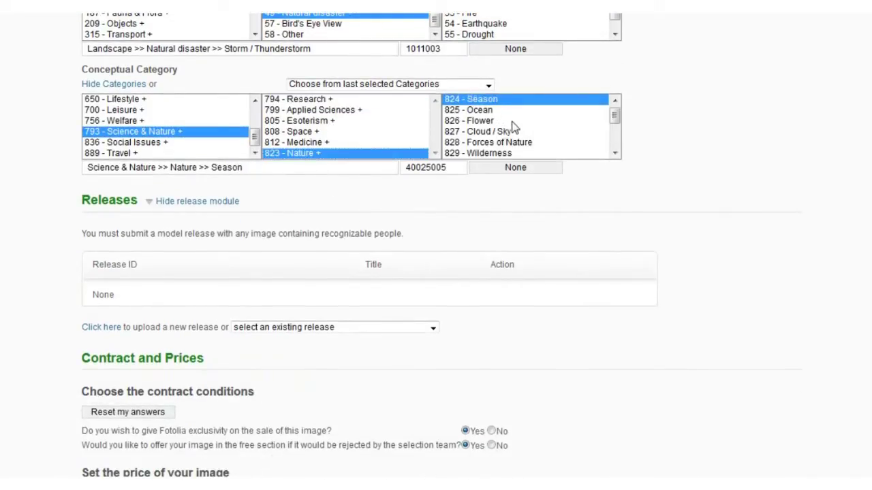
{"action": "scroll", "coordinate": [514, 127], "scroll_direction": "down", "scroll_amount": 1}
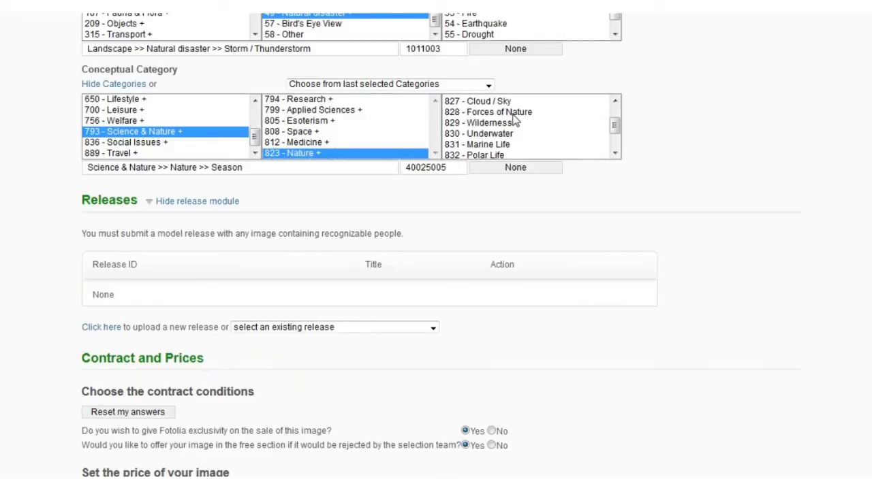
{"action": "left_click", "coordinate": [515, 114]}
{"action": "scroll", "coordinate": [523, 136], "scroll_direction": "down", "scroll_amount": 1}
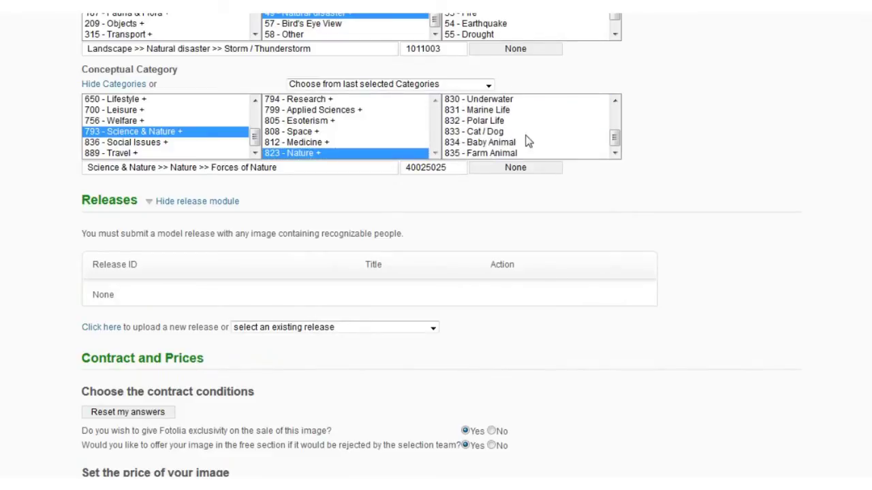
{"action": "scroll", "coordinate": [525, 140], "scroll_direction": "up", "scroll_amount": 2}
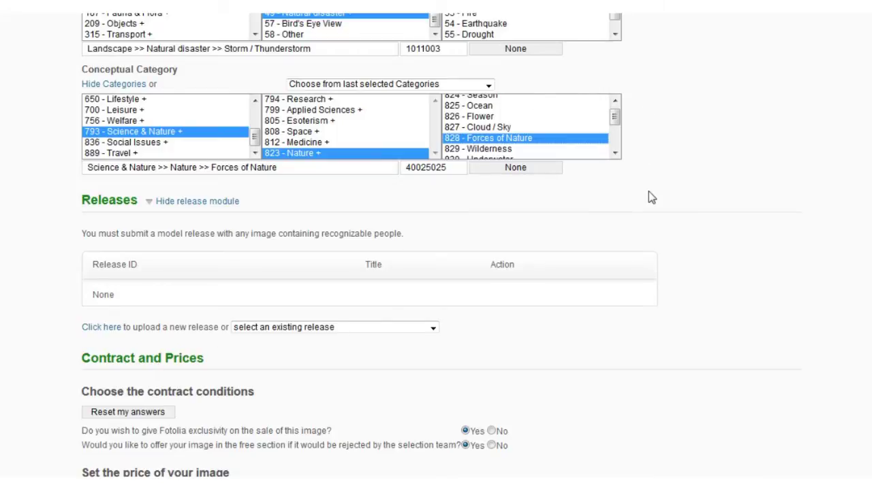
{"action": "scroll", "coordinate": [651, 198], "scroll_direction": "down", "scroll_amount": 3}
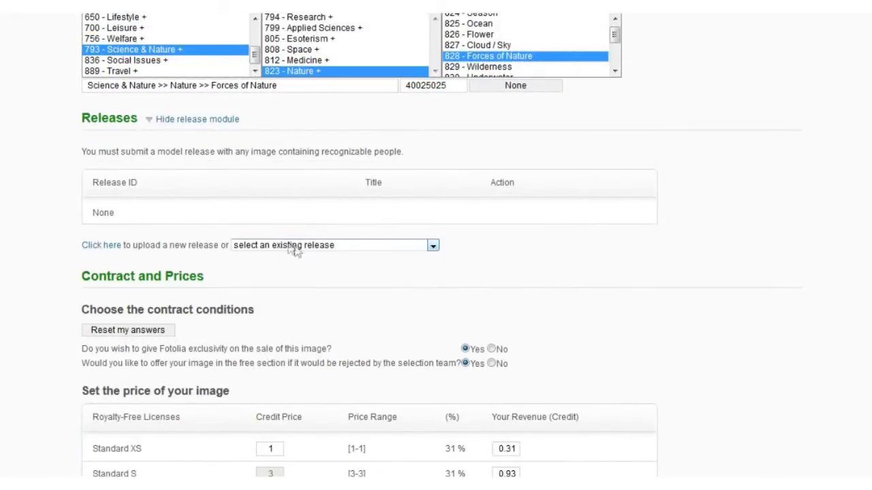
Leave the model release unattached and decline offering the image in the free section.
{"action": "left_click", "coordinate": [432, 248]}
{"action": "scroll", "coordinate": [434, 293], "scroll_direction": "down", "scroll_amount": 2}
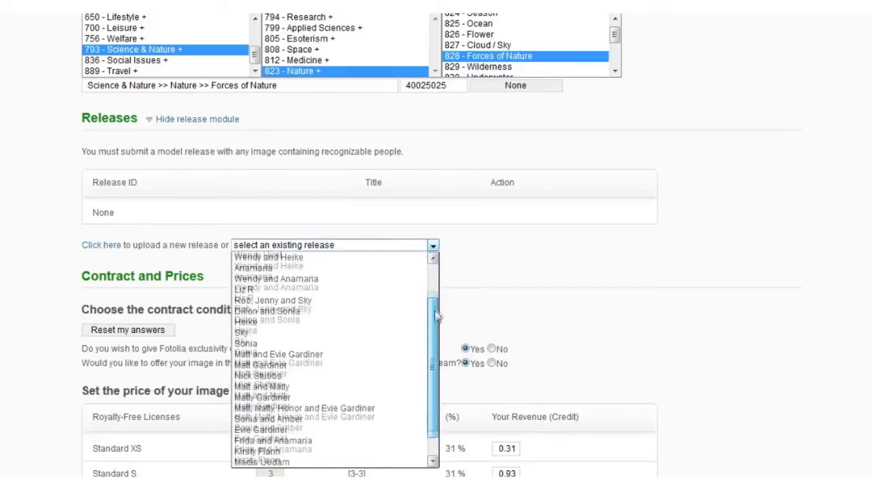
{"action": "scroll", "coordinate": [443, 265], "scroll_direction": "up", "scroll_amount": 2}
{"action": "left_click", "coordinate": [478, 247]}
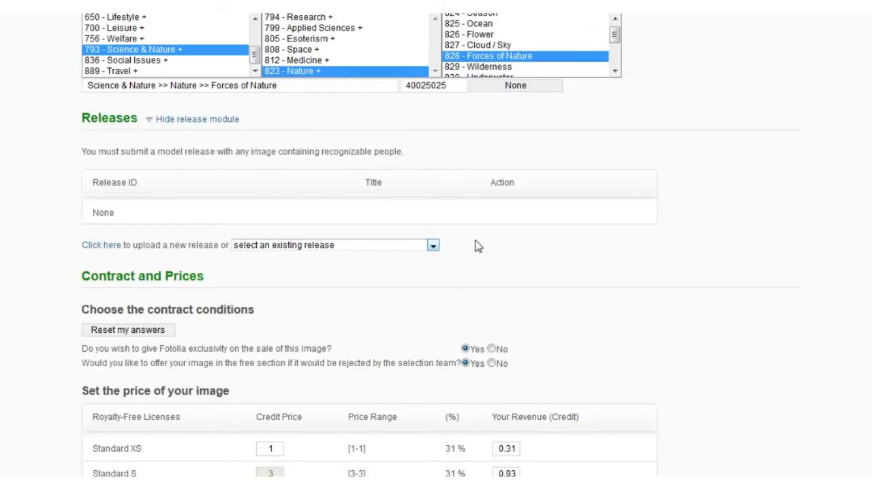
{"action": "scroll", "coordinate": [215, 201], "scroll_direction": "down", "scroll_amount": 3}
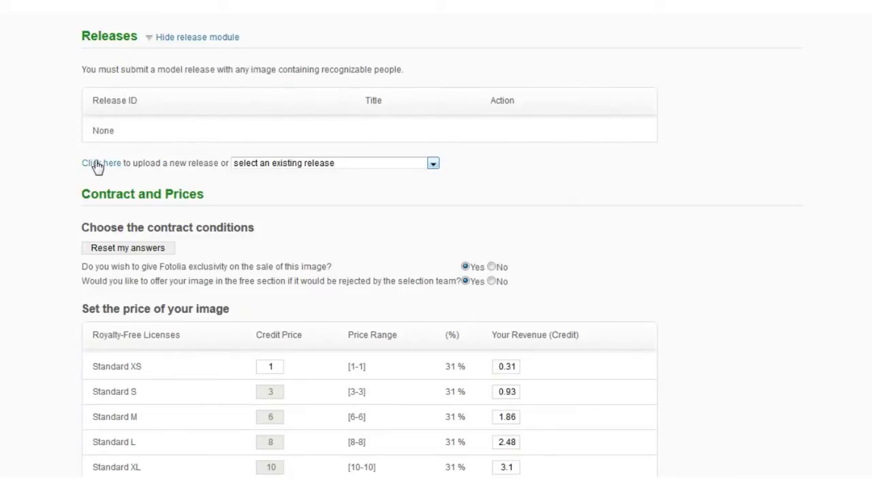
{"action": "scroll", "coordinate": [13, 230], "scroll_direction": "down", "scroll_amount": 3}
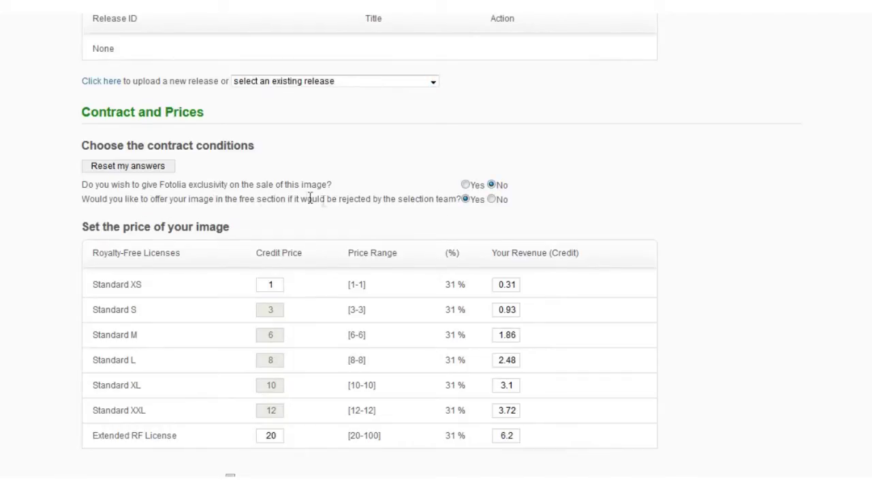
{"action": "left_click", "coordinate": [491, 199]}
Set the Extended RF License price to 50 credits, accept the contract and submit the image.
{"action": "scroll", "coordinate": [545, 196], "scroll_direction": "down", "scroll_amount": 2}
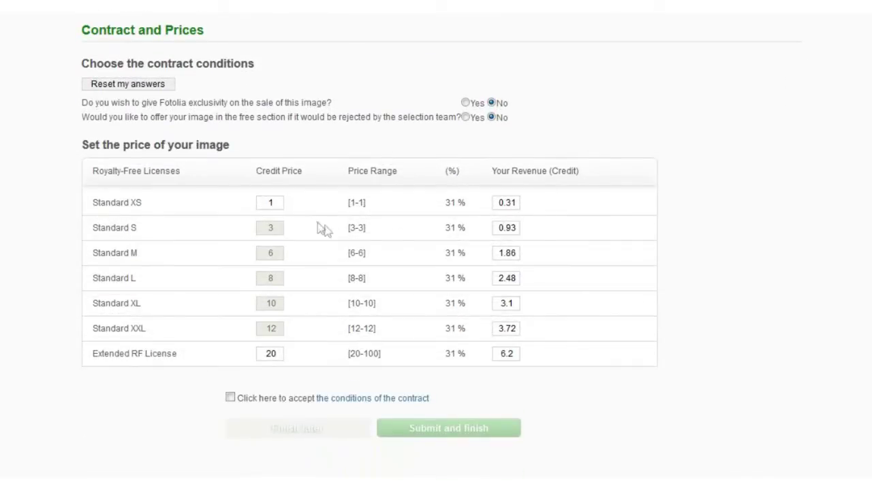
{"action": "double_click", "coordinate": [269, 354]}
{"action": "scroll", "coordinate": [298, 380], "scroll_direction": "down", "scroll_amount": 3}
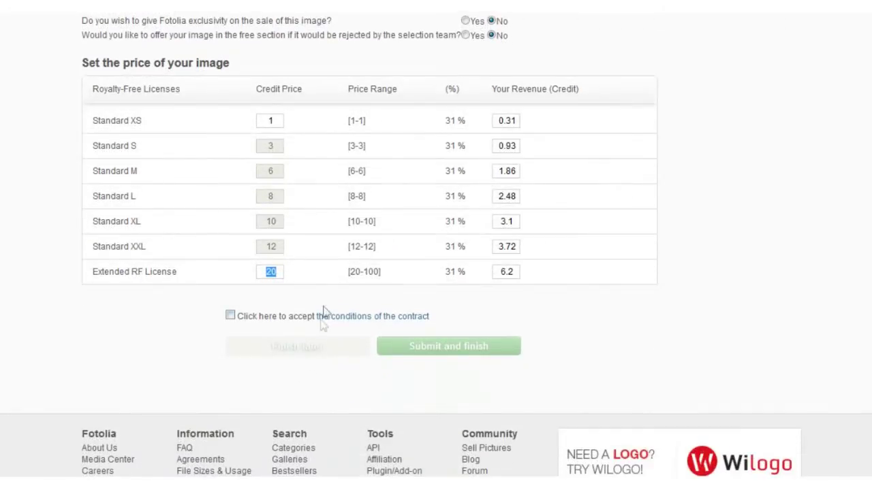
{"action": "left_click", "coordinate": [575, 308]}
{"action": "double_click", "coordinate": [265, 272]}
{"action": "type", "text": "50"}
{"action": "left_click", "coordinate": [316, 305]}
{"action": "left_click", "coordinate": [230, 316]}
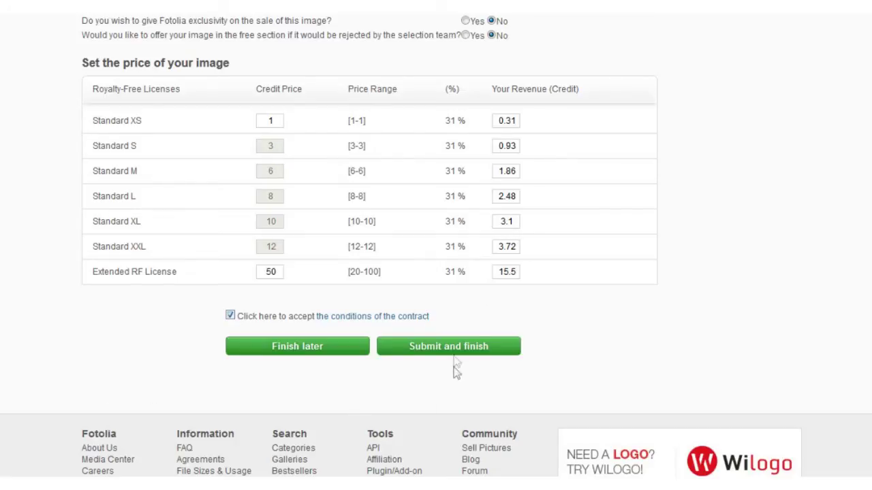
{"action": "left_click", "coordinate": [453, 349]}
Scroll through My Files and confirm the submitted photo shows Awaiting validation.
{"action": "scroll", "coordinate": [835, 249], "scroll_direction": "down", "scroll_amount": 5}
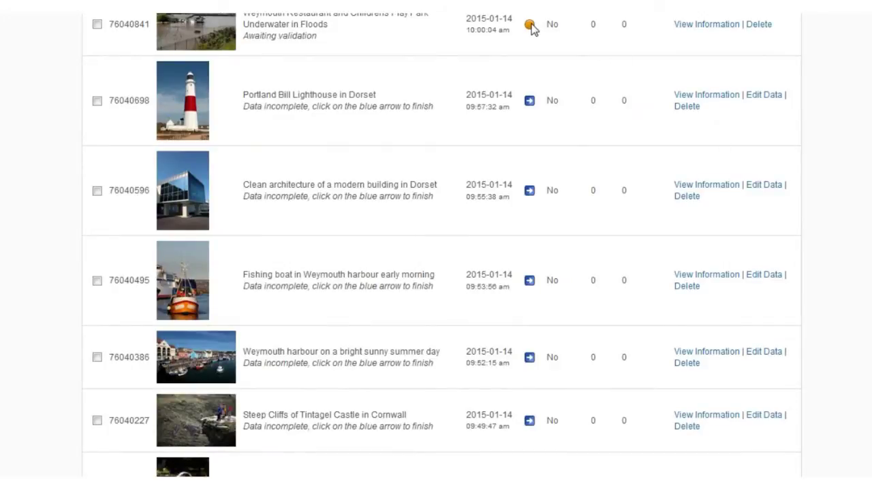
{"action": "mouse_move", "coordinate": [532, 26]}
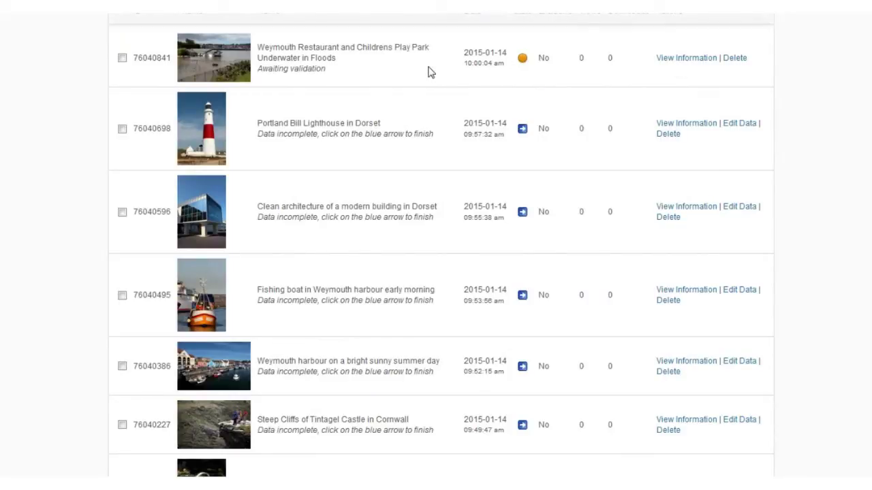
{"action": "scroll", "coordinate": [493, 187], "scroll_direction": "down", "scroll_amount": 3}
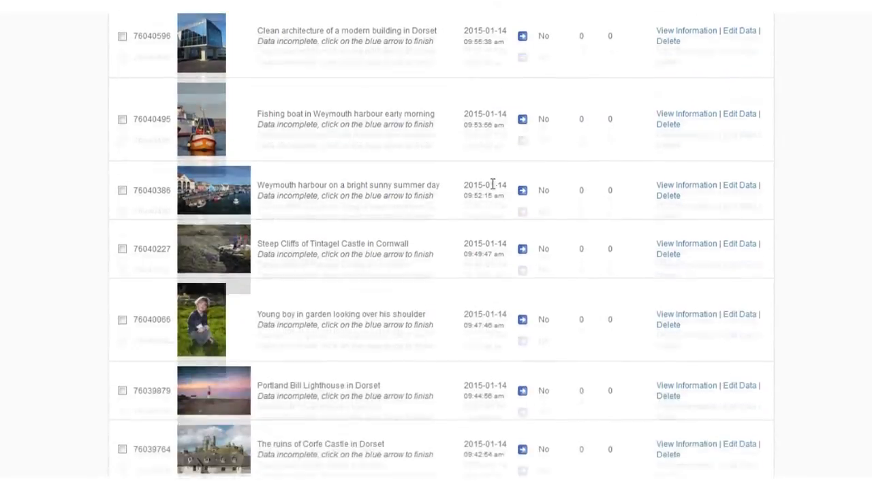
{"action": "scroll", "coordinate": [492, 187], "scroll_direction": "down", "scroll_amount": 5}
{"action": "scroll", "coordinate": [493, 189], "scroll_direction": "up", "scroll_amount": 6}
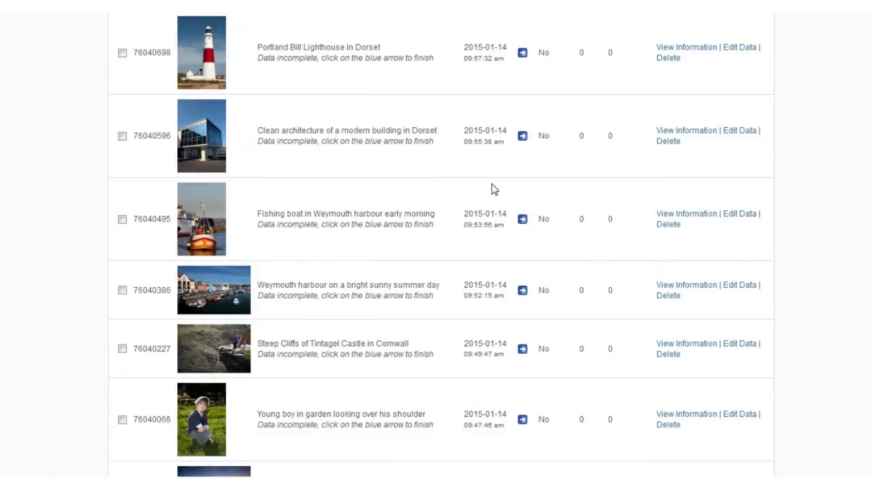
{"action": "scroll", "coordinate": [494, 189], "scroll_direction": "down", "scroll_amount": 3}
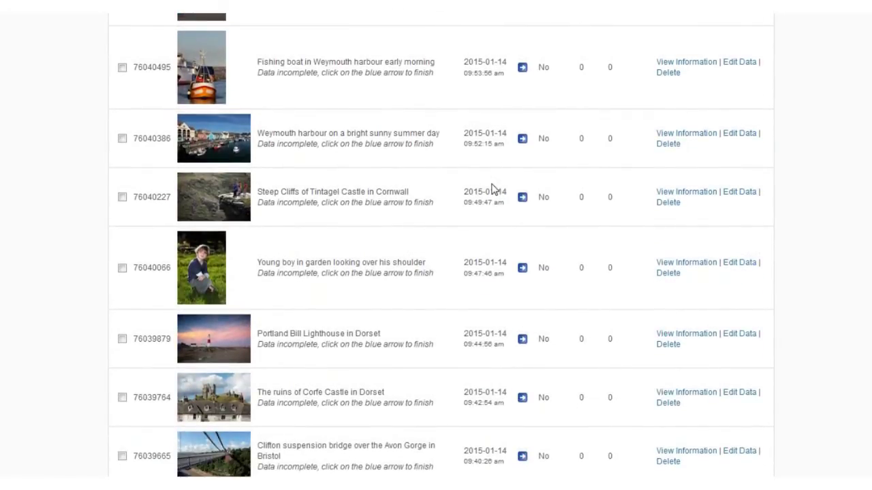
{"action": "scroll", "coordinate": [494, 190], "scroll_direction": "down", "scroll_amount": 3}
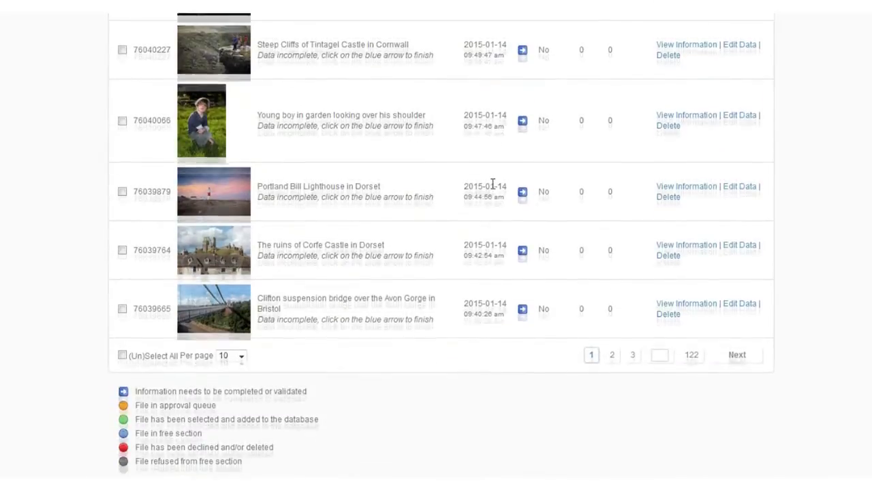
{"action": "scroll", "coordinate": [492, 185], "scroll_direction": "up", "scroll_amount": 1}
{"action": "scroll", "coordinate": [492, 185], "scroll_direction": "up", "scroll_amount": 5}
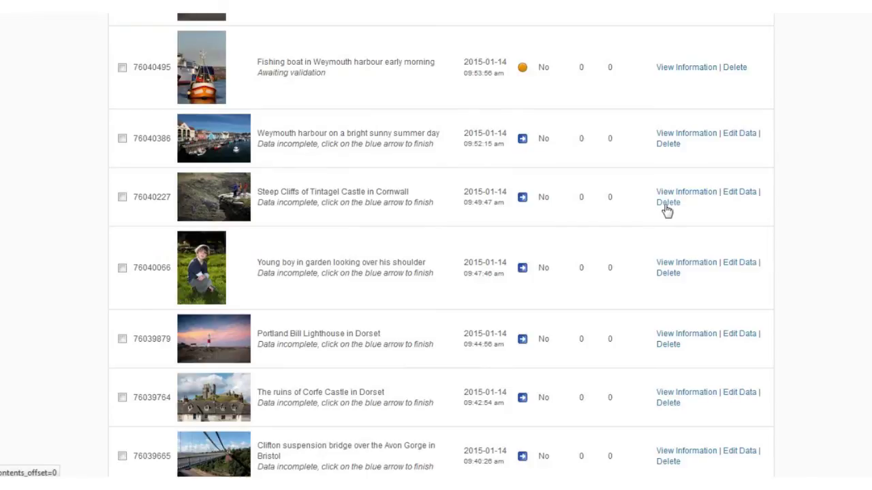
Delete the Steep Cliffs of Tintagel Castle photo from My Files.
{"action": "left_click", "coordinate": [666, 204]}
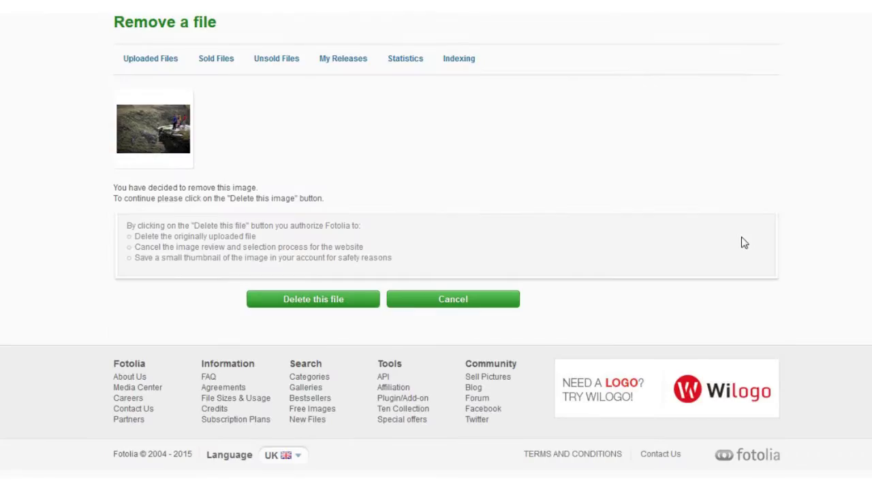
{"action": "left_click", "coordinate": [307, 303]}
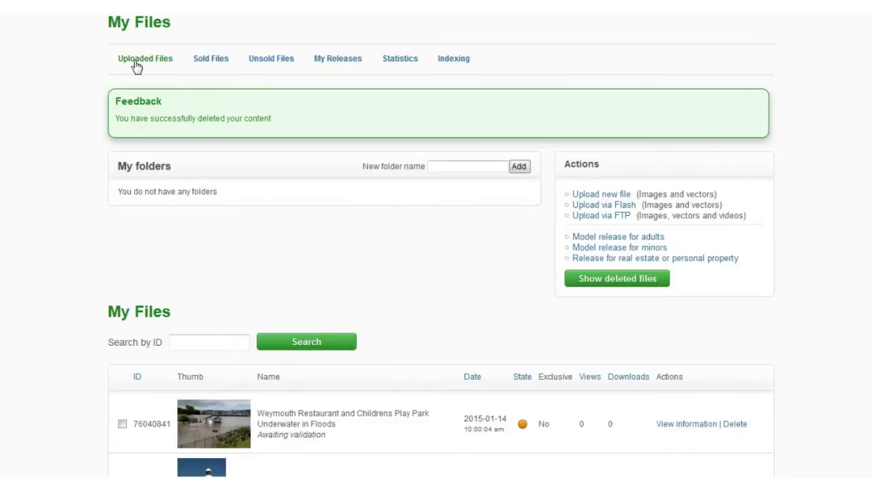
{"action": "scroll", "coordinate": [448, 279], "scroll_direction": "down", "scroll_amount": 10}
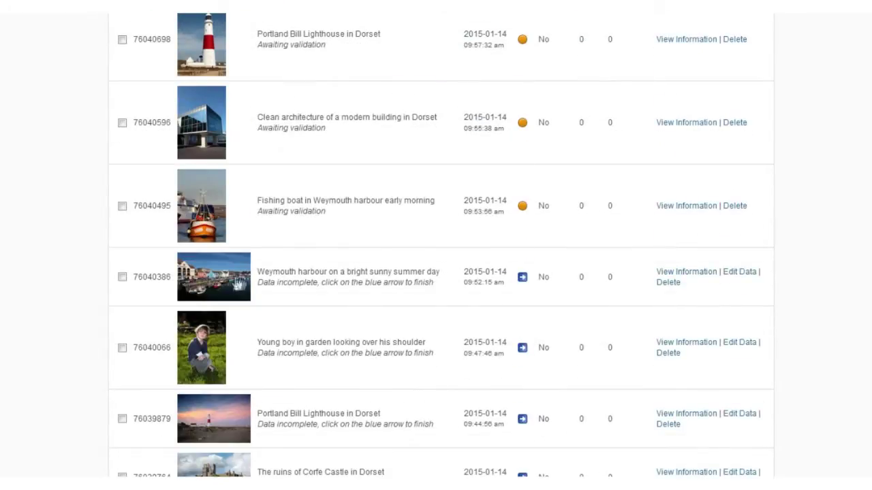
{"action": "mouse_move", "coordinate": [210, 276]}
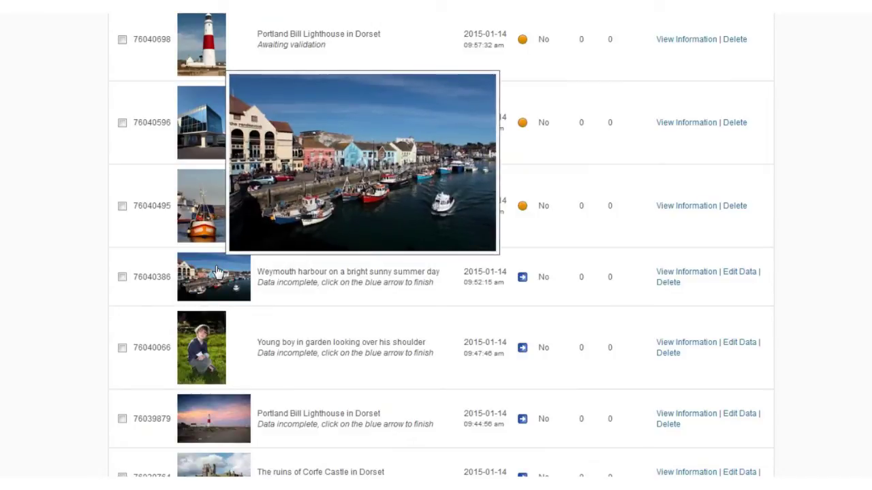
Change the My Files list to show 100 files per page.
{"action": "scroll", "coordinate": [370, 323], "scroll_direction": "down", "scroll_amount": 5}
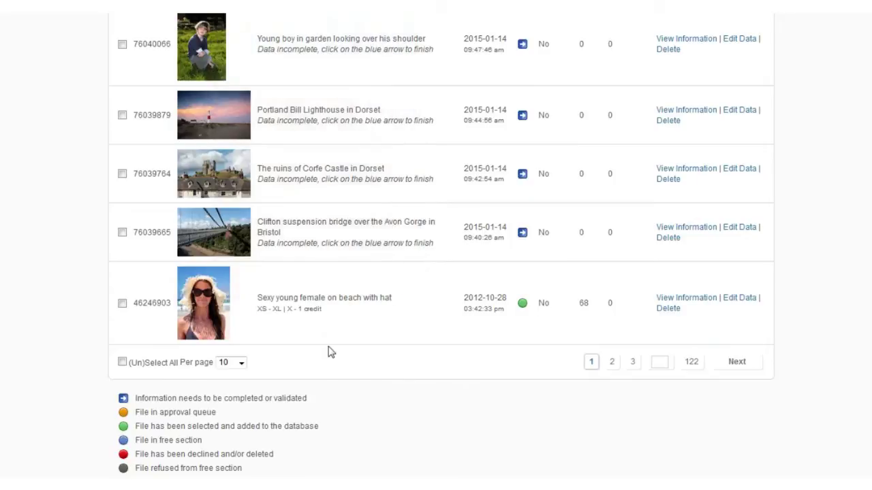
{"action": "scroll", "coordinate": [332, 351], "scroll_direction": "up", "scroll_amount": 1}
{"action": "scroll", "coordinate": [334, 351], "scroll_direction": "up", "scroll_amount": 1}
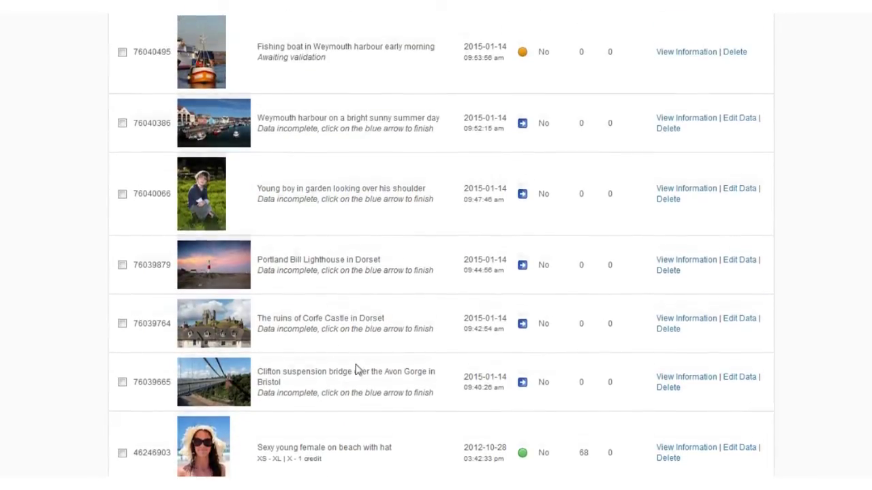
{"action": "scroll", "coordinate": [276, 386], "scroll_direction": "down", "scroll_amount": 1}
{"action": "scroll", "coordinate": [321, 348], "scroll_direction": "up", "scroll_amount": 1}
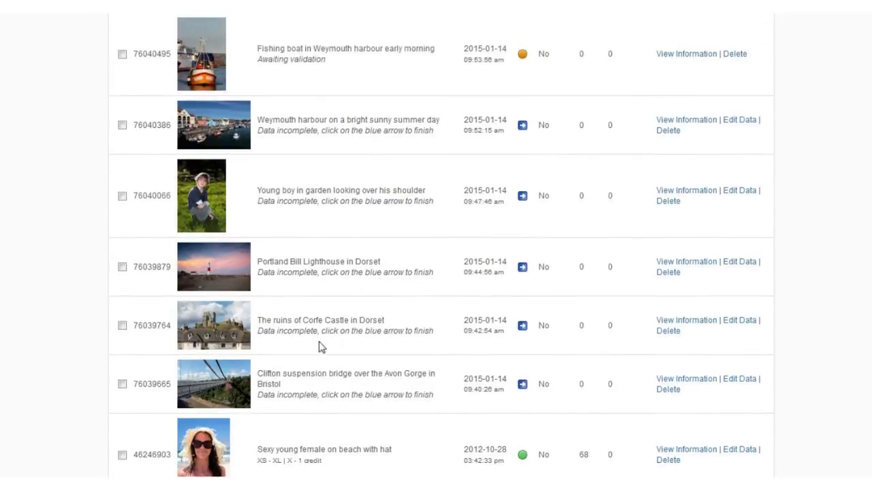
{"action": "scroll", "coordinate": [322, 344], "scroll_direction": "down", "scroll_amount": 1}
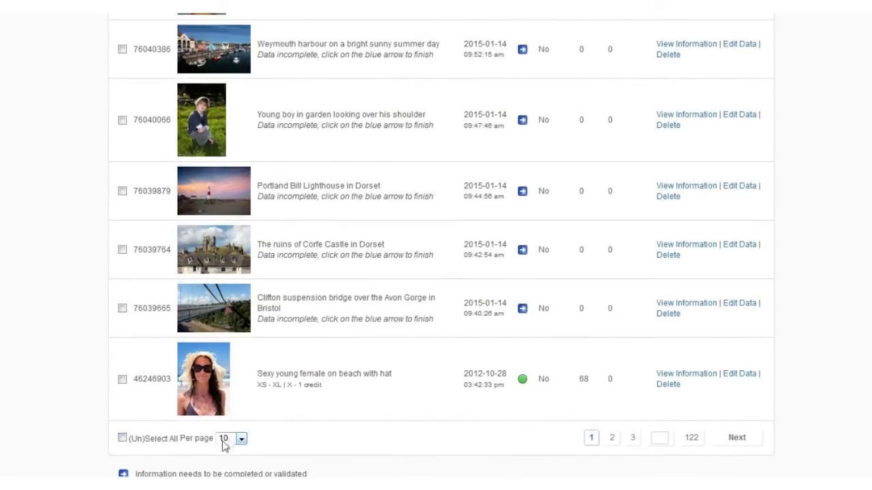
{"action": "left_click", "coordinate": [241, 439]}
{"action": "left_click", "coordinate": [226, 480]}
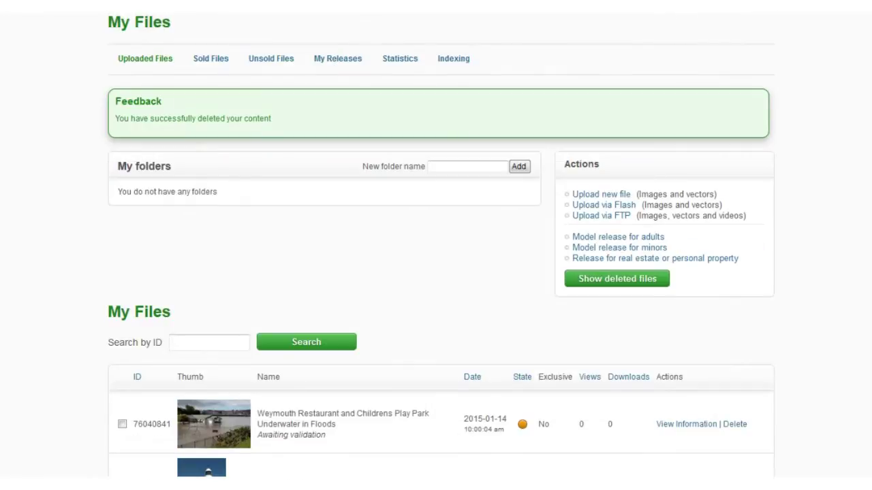
{"action": "scroll", "coordinate": [440, 273], "scroll_direction": "down", "scroll_amount": 10}
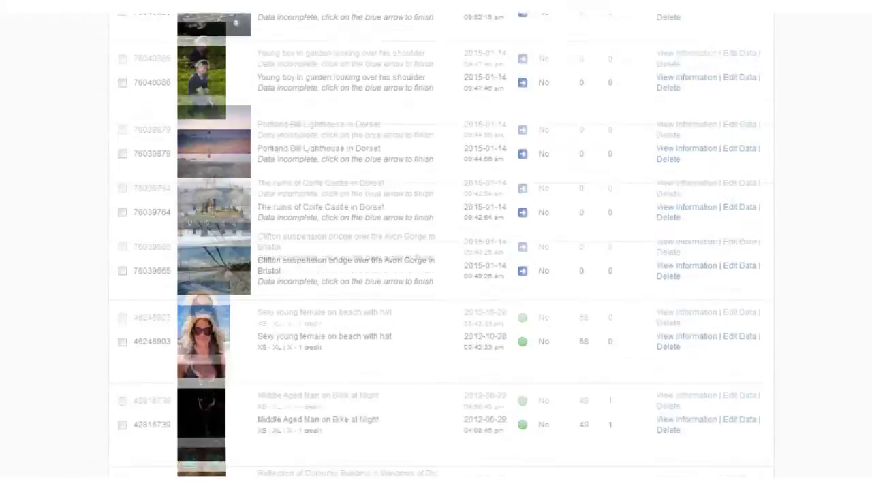
{"action": "scroll", "coordinate": [441, 245], "scroll_direction": "down", "scroll_amount": 15}
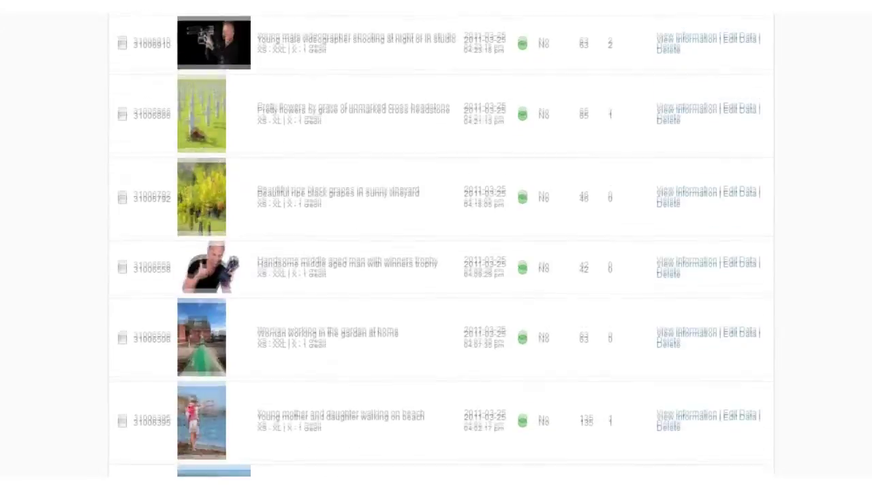
{"action": "scroll", "coordinate": [536, 247], "scroll_direction": "down", "scroll_amount": 8}
{"action": "scroll", "coordinate": [536, 247], "scroll_direction": "up", "scroll_amount": 10}
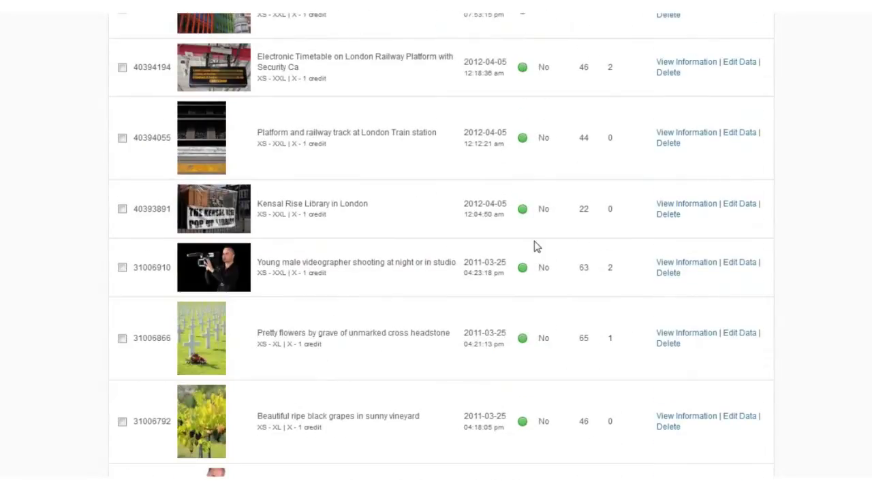
{"action": "scroll", "coordinate": [536, 247], "scroll_direction": "up", "scroll_amount": 15}
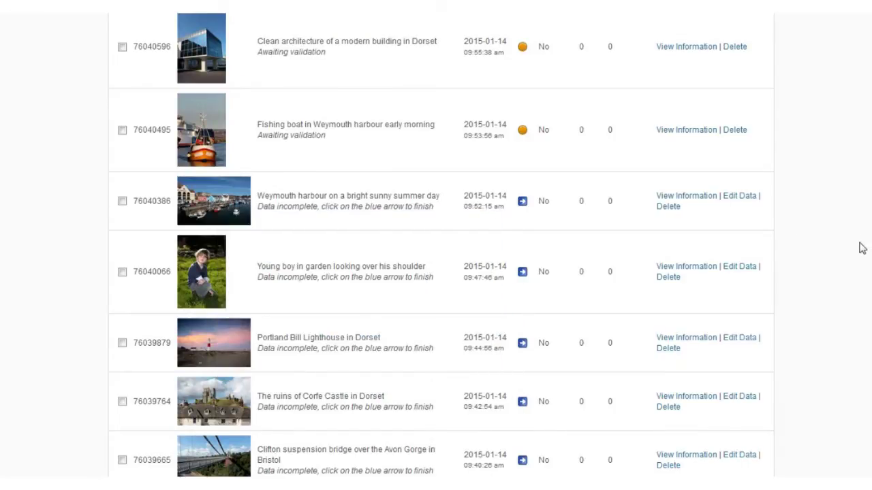
{"action": "scroll", "coordinate": [861, 247], "scroll_direction": "up", "scroll_amount": 3}
{"action": "scroll", "coordinate": [860, 247], "scroll_direction": "down", "scroll_amount": 4}
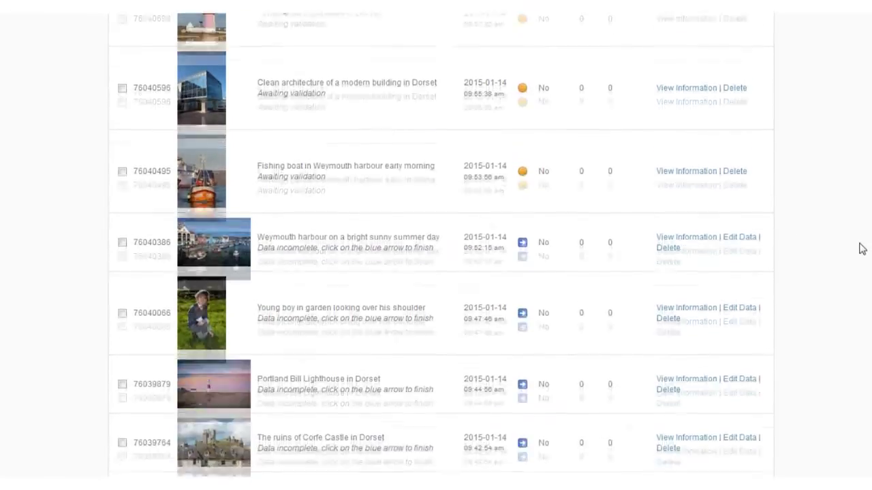
{"action": "scroll", "coordinate": [847, 263], "scroll_direction": "up", "scroll_amount": 2}
{"action": "scroll", "coordinate": [847, 263], "scroll_direction": "down", "scroll_amount": 2}
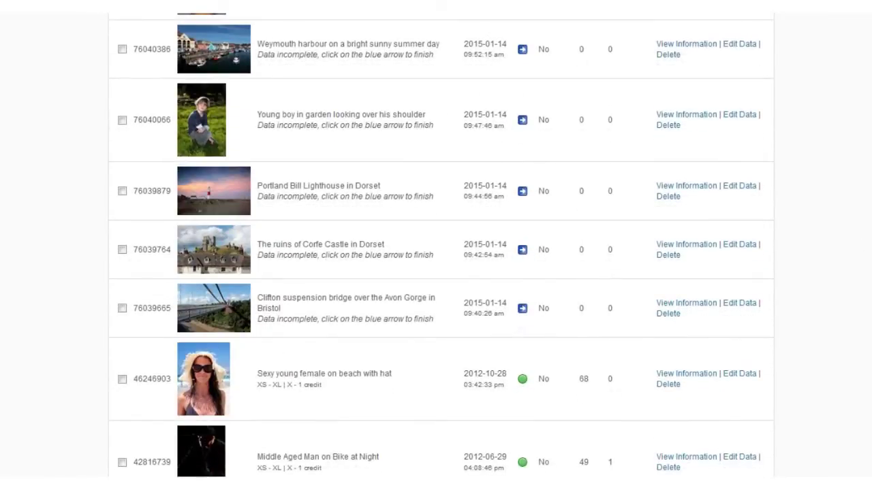
{"action": "scroll", "coordinate": [436, 245], "scroll_direction": "up", "scroll_amount": 8}
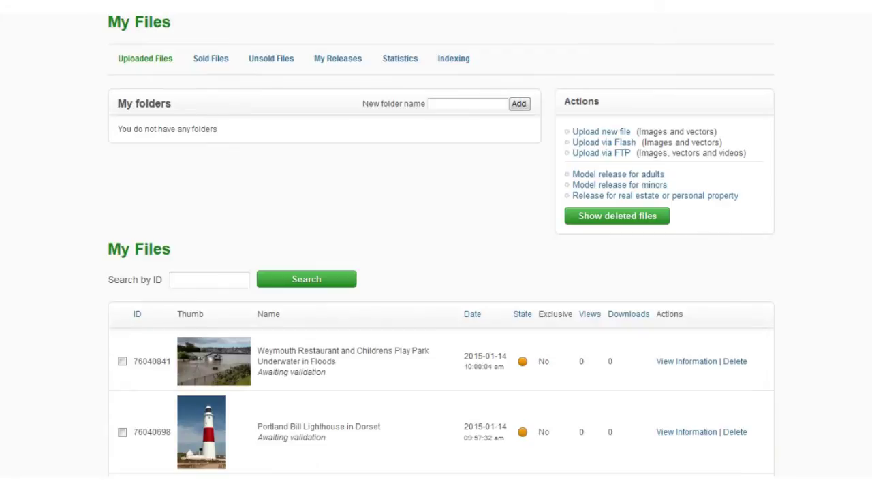
{"action": "scroll", "coordinate": [583, 94], "scroll_direction": "down", "scroll_amount": 5}
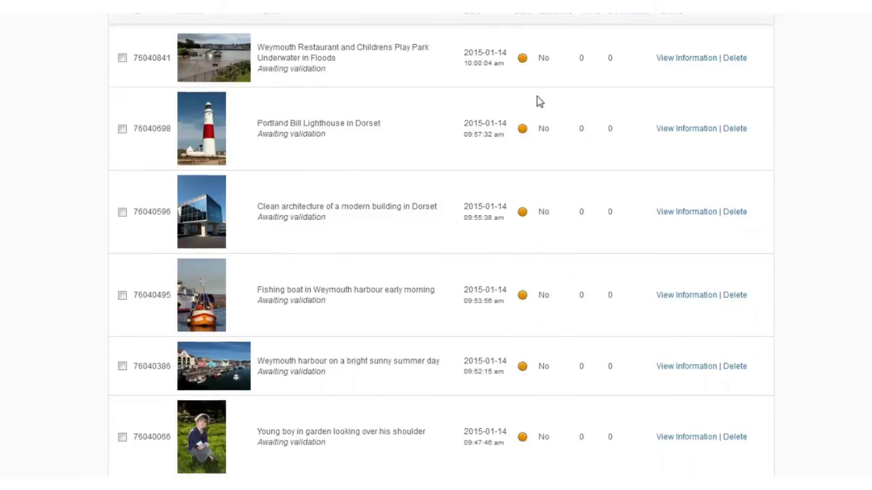
{"action": "scroll", "coordinate": [538, 101], "scroll_direction": "down", "scroll_amount": 1}
{"action": "scroll", "coordinate": [538, 102], "scroll_direction": "down", "scroll_amount": 1}
{"action": "scroll", "coordinate": [538, 102], "scroll_direction": "up", "scroll_amount": 1}
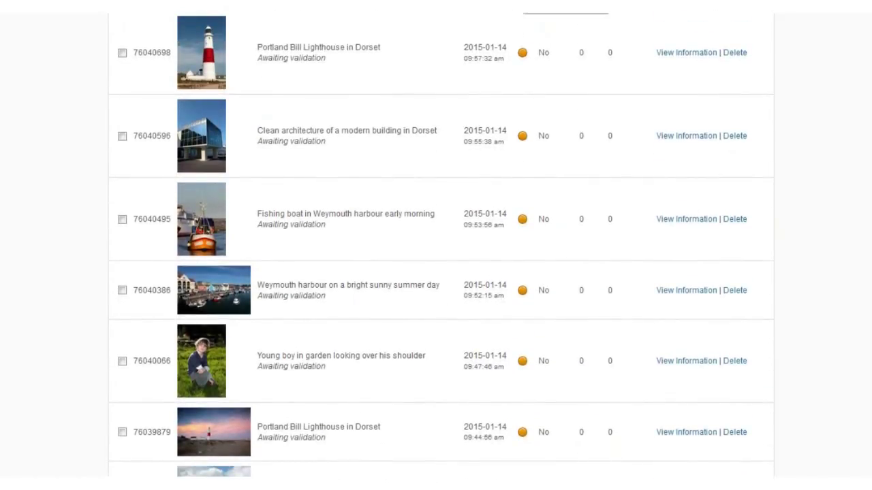
{"action": "scroll", "coordinate": [570, 98], "scroll_direction": "down", "scroll_amount": 3}
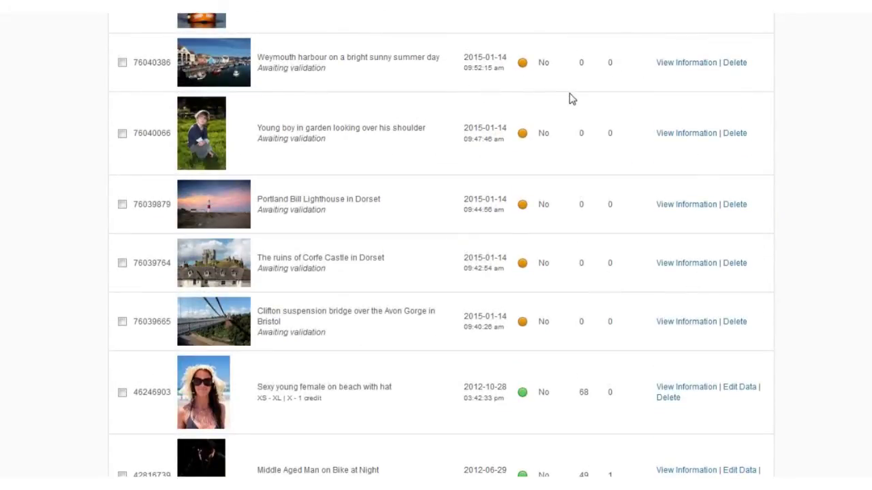
{"action": "scroll", "coordinate": [571, 99], "scroll_direction": "down", "scroll_amount": 1}
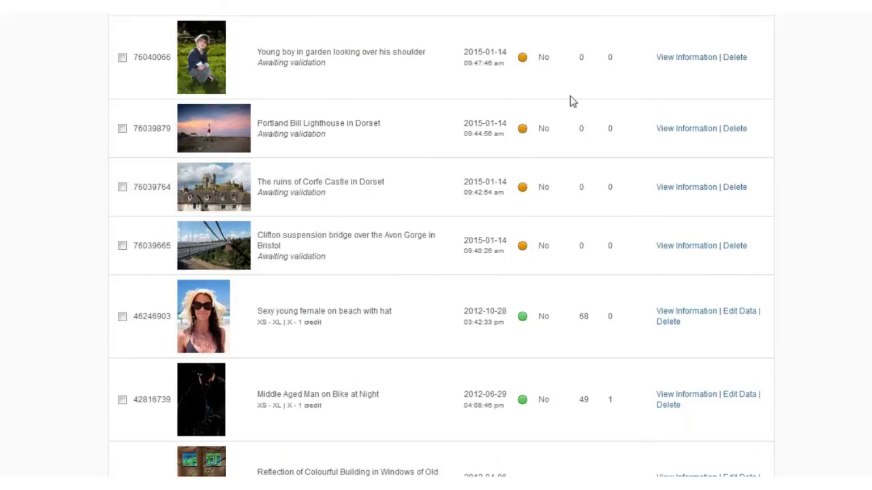
{"action": "scroll", "coordinate": [572, 101], "scroll_direction": "down", "scroll_amount": 1}
{"action": "scroll", "coordinate": [571, 101], "scroll_direction": "up", "scroll_amount": 3}
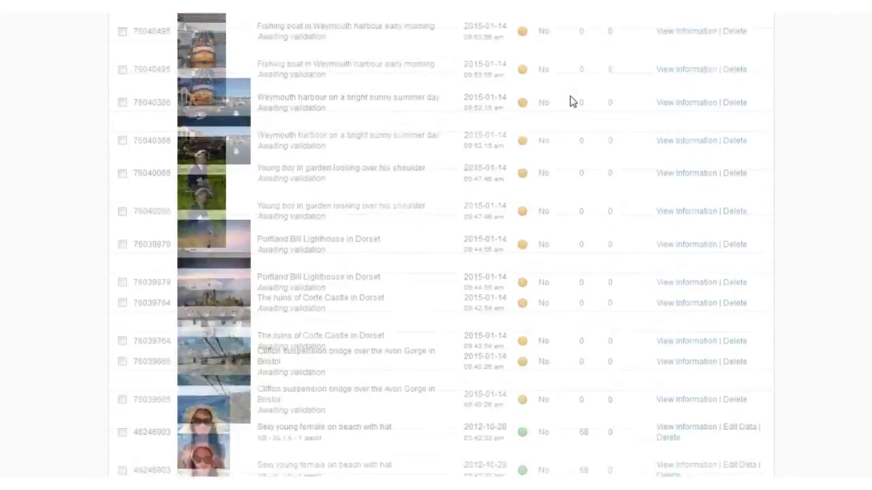
{"action": "scroll", "coordinate": [571, 100], "scroll_direction": "down", "scroll_amount": 5}
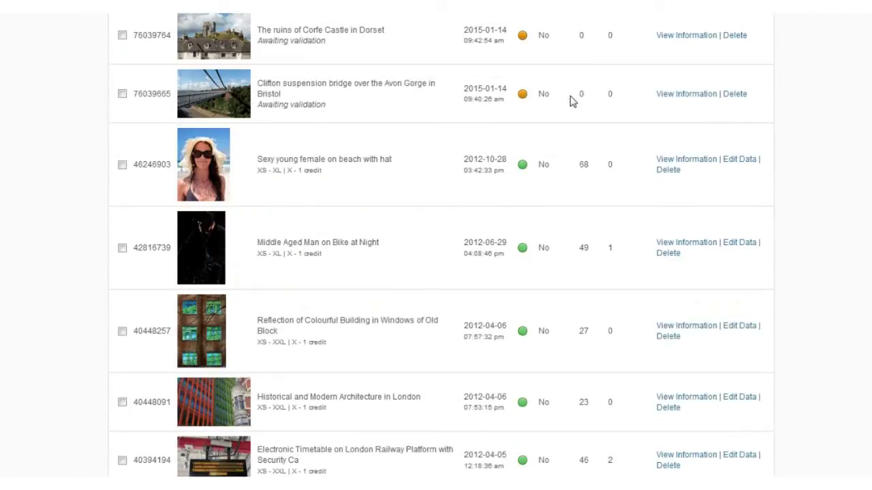
{"action": "scroll", "coordinate": [609, 181], "scroll_direction": "down", "scroll_amount": 1}
{"action": "mouse_move", "coordinate": [217, 168]}
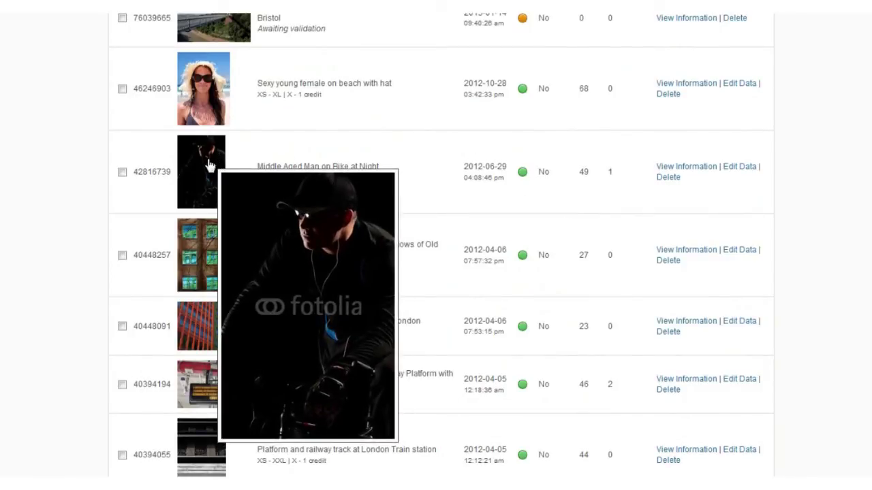
{"action": "scroll", "coordinate": [91, 171], "scroll_direction": "down", "scroll_amount": 1}
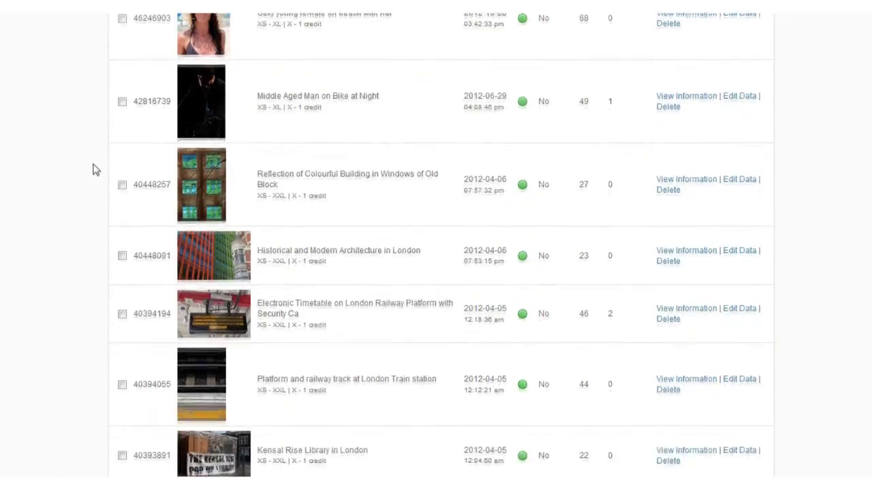
{"action": "scroll", "coordinate": [68, 160], "scroll_direction": "down", "scroll_amount": 1}
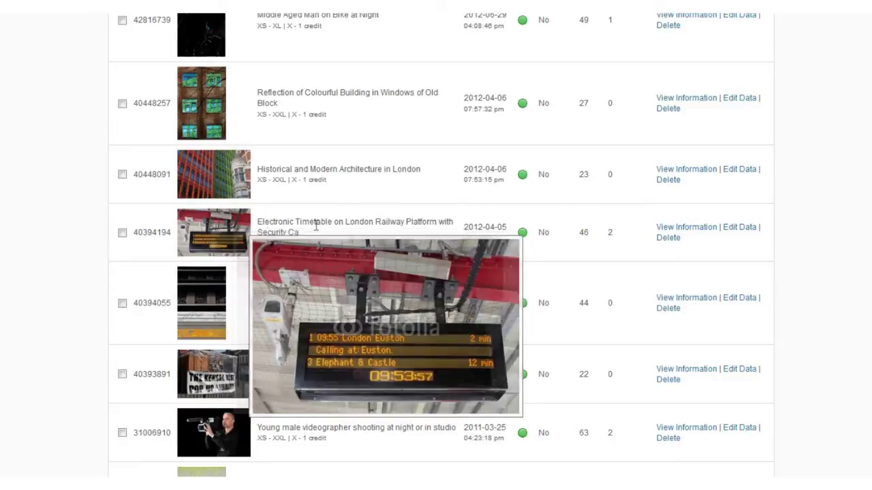
{"action": "scroll", "coordinate": [202, 218], "scroll_direction": "down", "scroll_amount": 1}
{"action": "scroll", "coordinate": [307, 205], "scroll_direction": "down", "scroll_amount": 3}
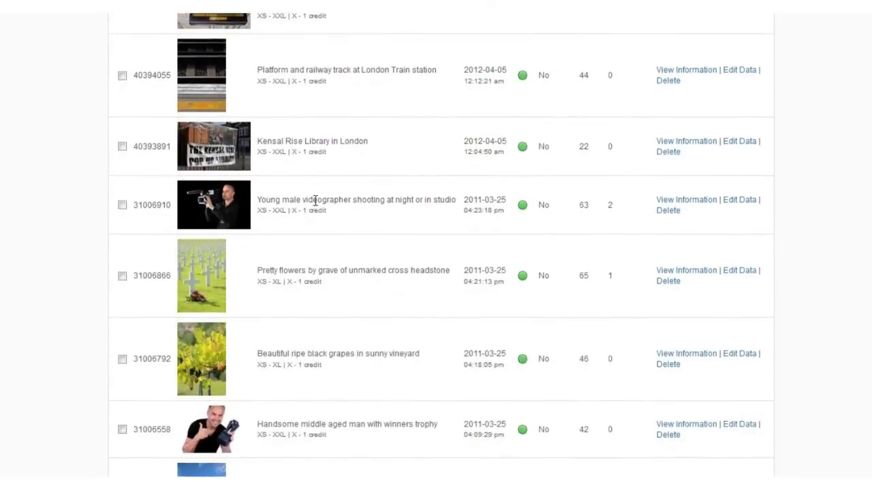
{"action": "mouse_move", "coordinate": [225, 283]}
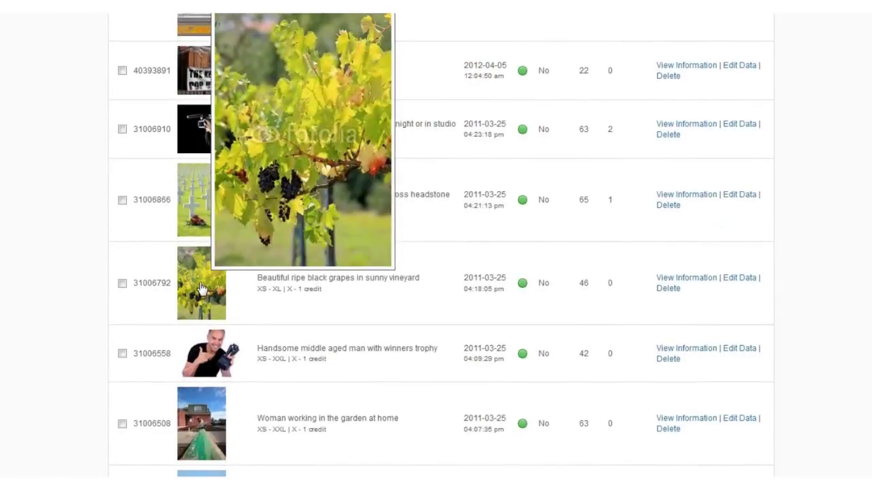
{"action": "scroll", "coordinate": [312, 279], "scroll_direction": "down", "scroll_amount": 1}
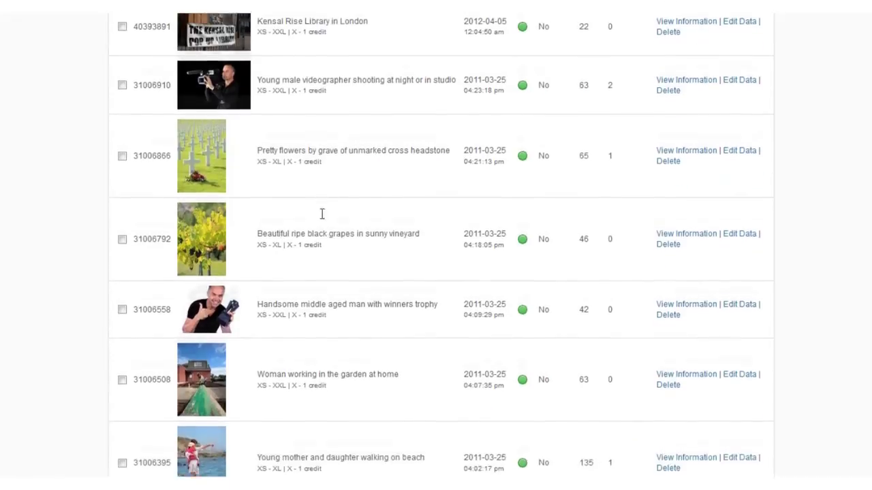
{"action": "scroll", "coordinate": [318, 176], "scroll_direction": "down", "scroll_amount": 1}
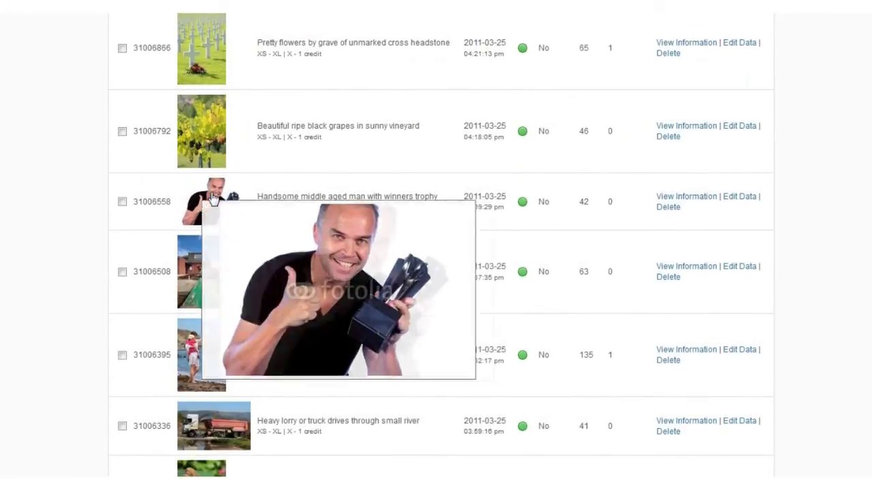
{"action": "scroll", "coordinate": [318, 176], "scroll_direction": "down", "scroll_amount": 1}
{"action": "scroll", "coordinate": [323, 220], "scroll_direction": "down", "scroll_amount": 3}
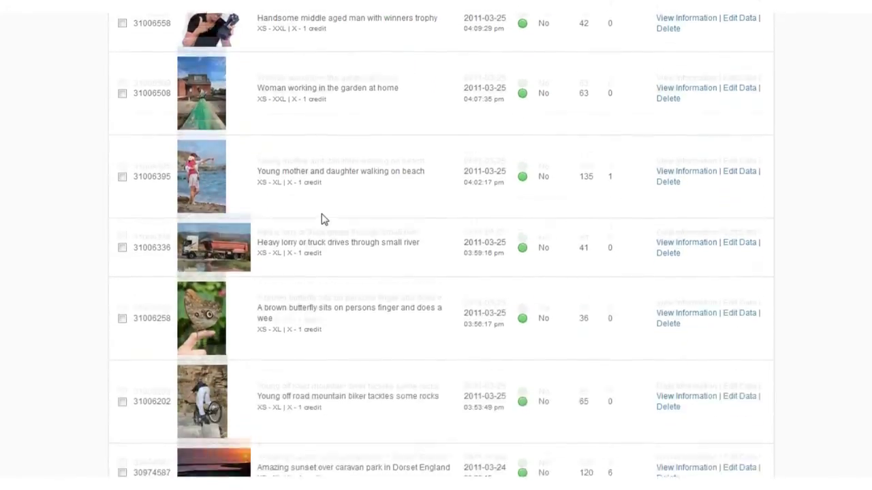
{"action": "scroll", "coordinate": [323, 218], "scroll_direction": "up", "scroll_amount": 2}
{"action": "scroll", "coordinate": [324, 220], "scroll_direction": "up", "scroll_amount": 1}
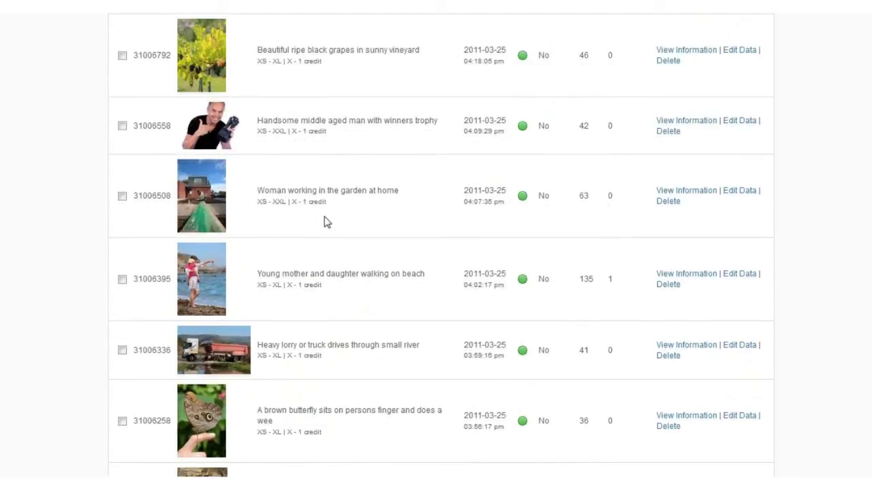
{"action": "scroll", "coordinate": [324, 222], "scroll_direction": "up", "scroll_amount": 3}
{"action": "scroll", "coordinate": [326, 221], "scroll_direction": "up", "scroll_amount": 3}
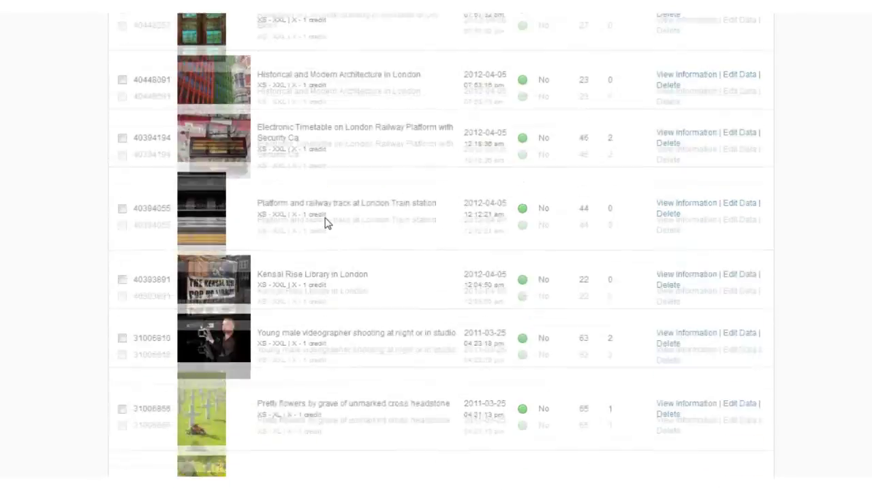
{"action": "scroll", "coordinate": [327, 226], "scroll_direction": "up", "scroll_amount": 4}
{"action": "scroll", "coordinate": [359, 259], "scroll_direction": "up", "scroll_amount": 4}
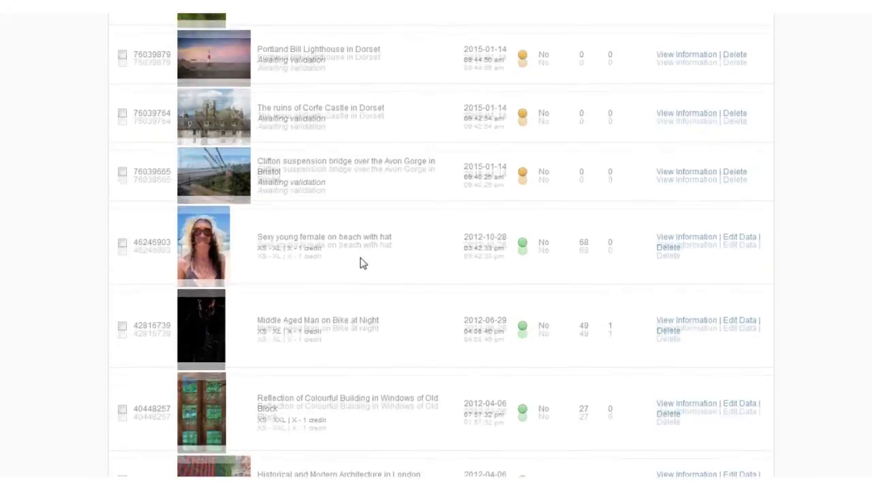
{"action": "scroll", "coordinate": [372, 274], "scroll_direction": "up", "scroll_amount": 5}
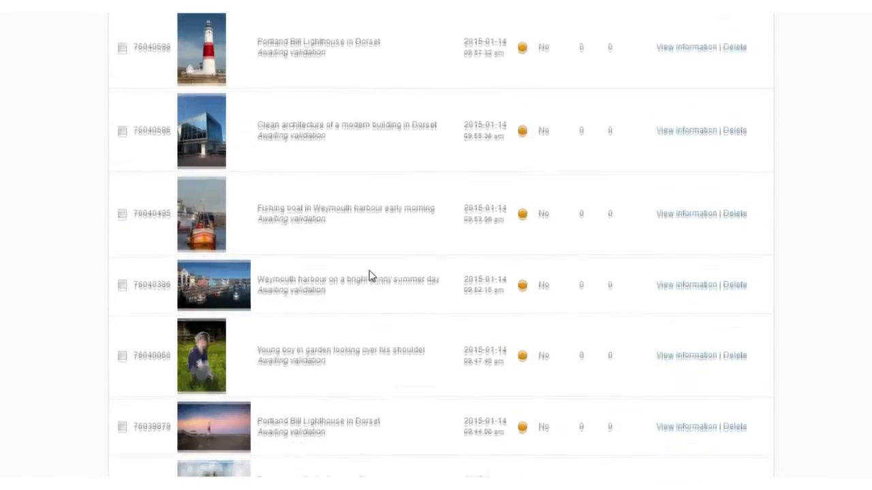
{"action": "scroll", "coordinate": [371, 275], "scroll_direction": "up", "scroll_amount": 1}
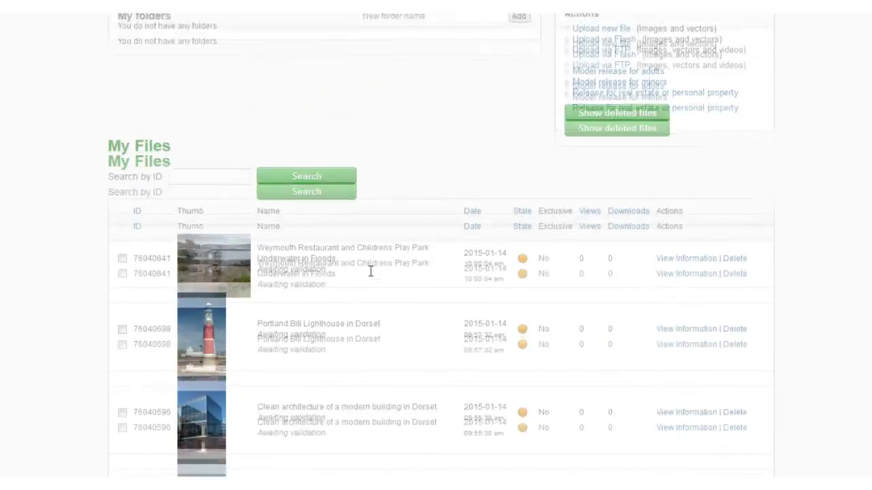